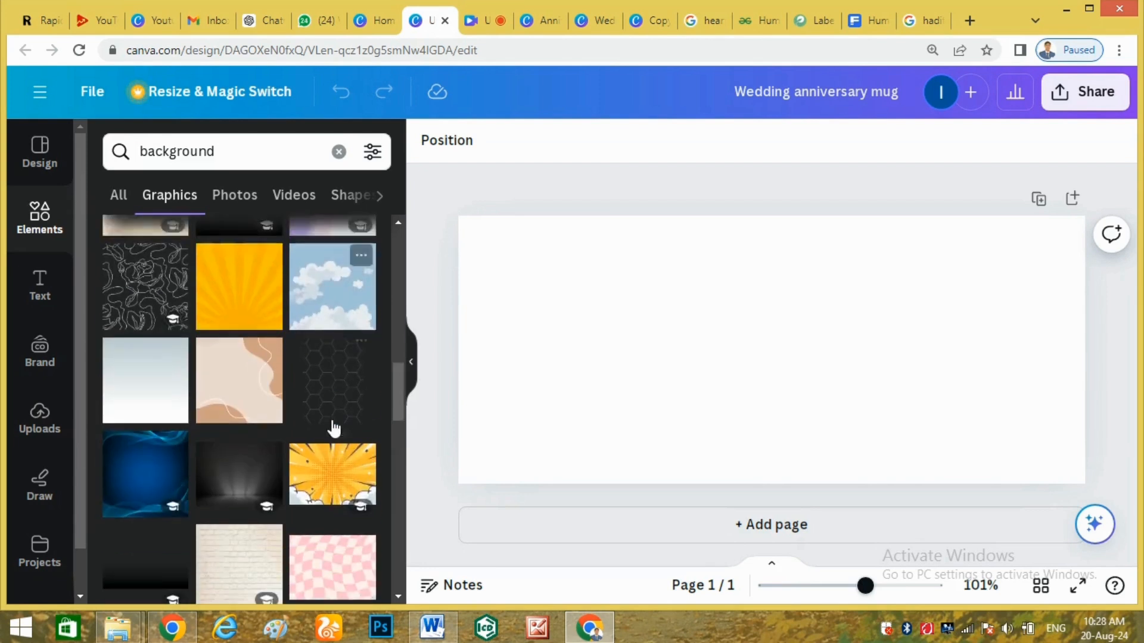
# Add the blue and purple ink-cloud graphic from the background results and set it as the page background.
pyautogui.scroll(7, 334, 428)
pyautogui.scroll(4, 333, 427)
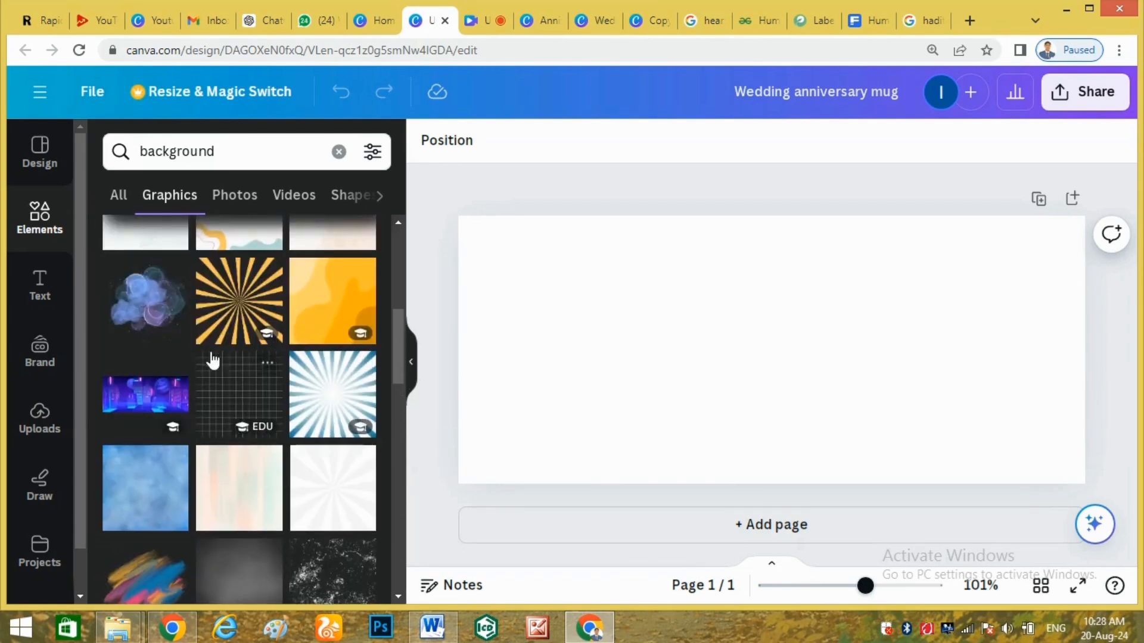
pyautogui.click(166, 321)
pyautogui.rightClick(710, 343)
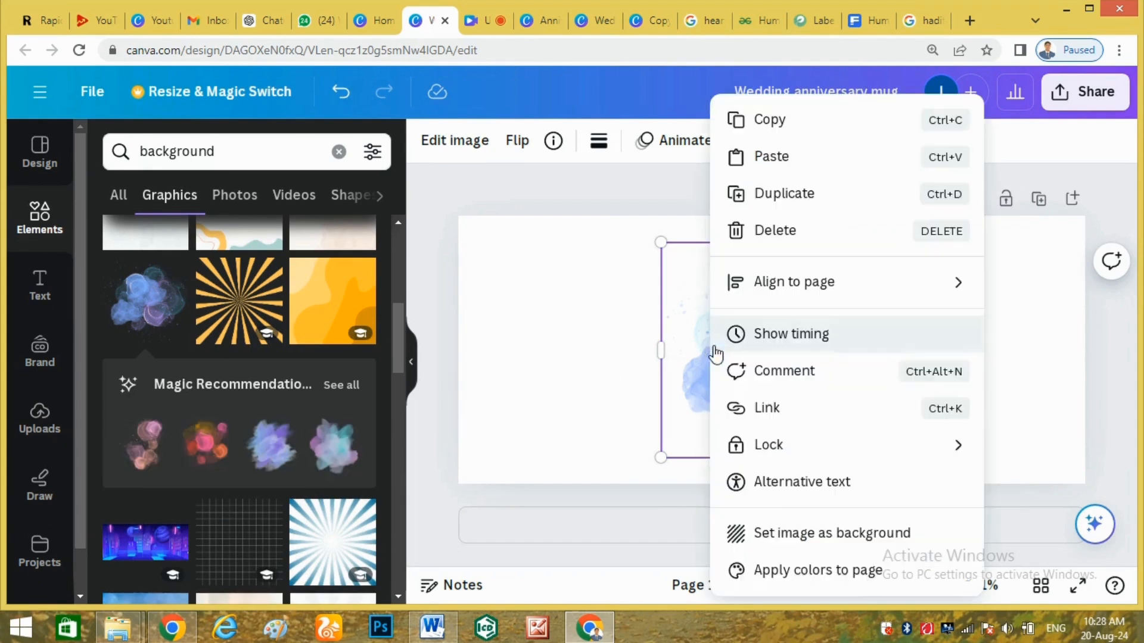
pyautogui.click(778, 534)
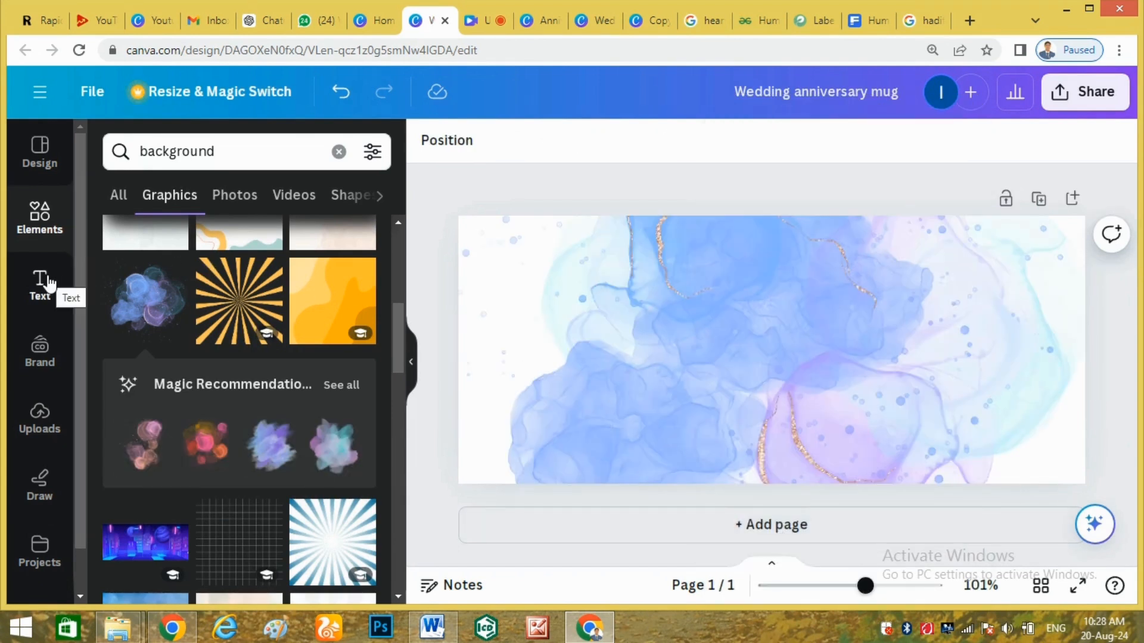
# Search the elements for "red flowers corner border" and show all matching graphics.
pyautogui.click(338, 151)
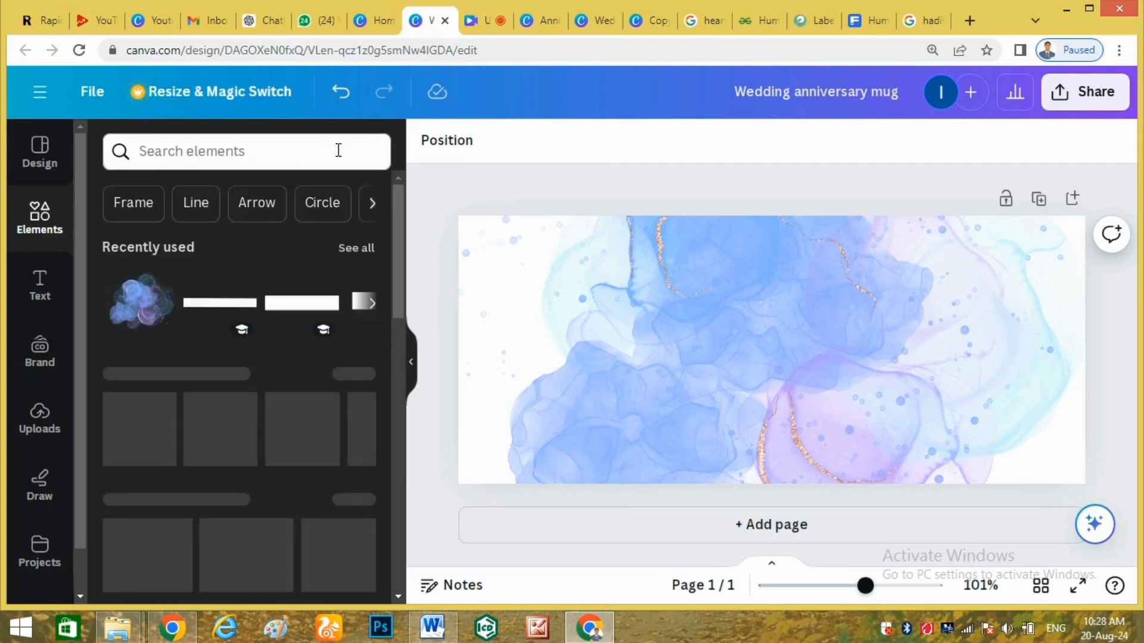
pyautogui.click(258, 155)
pyautogui.write('red')
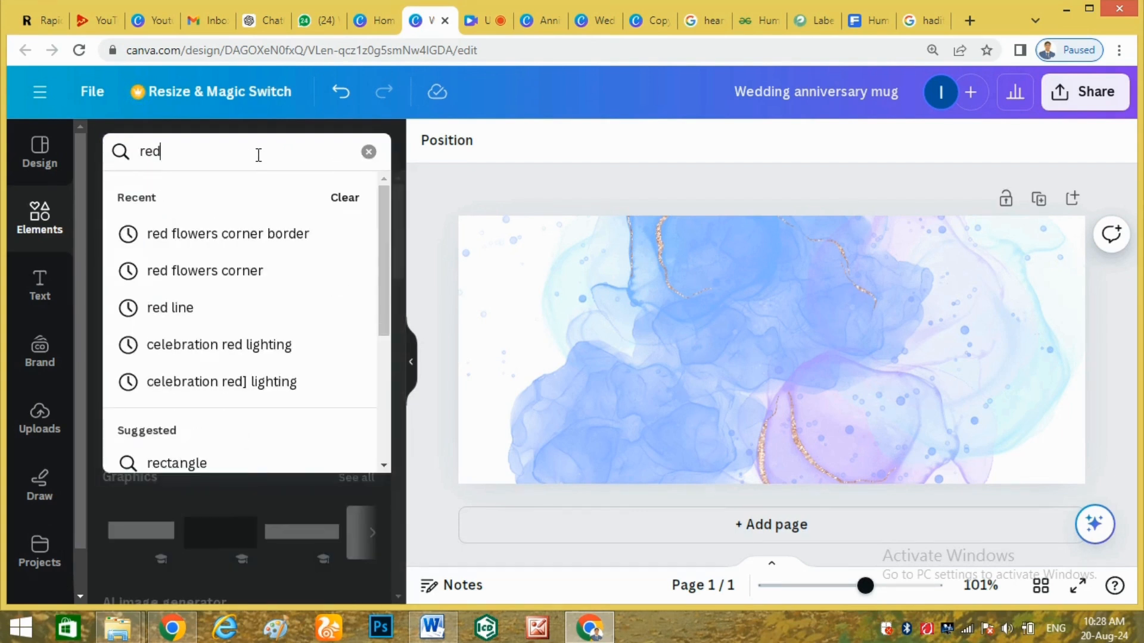
pyautogui.press('Down')
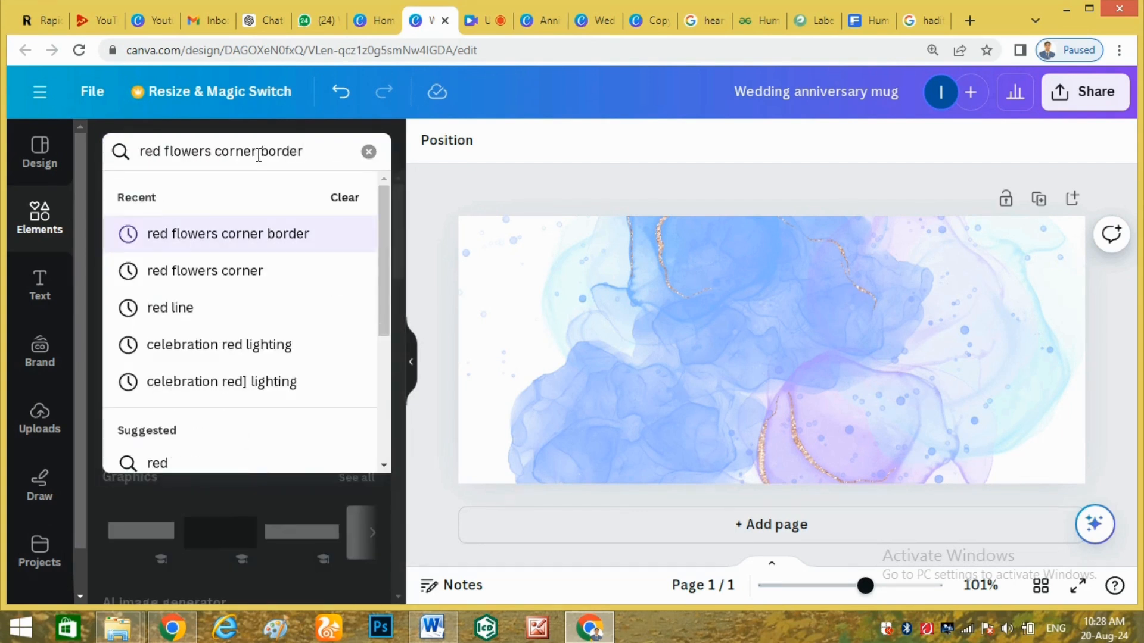
pyautogui.press('Return')
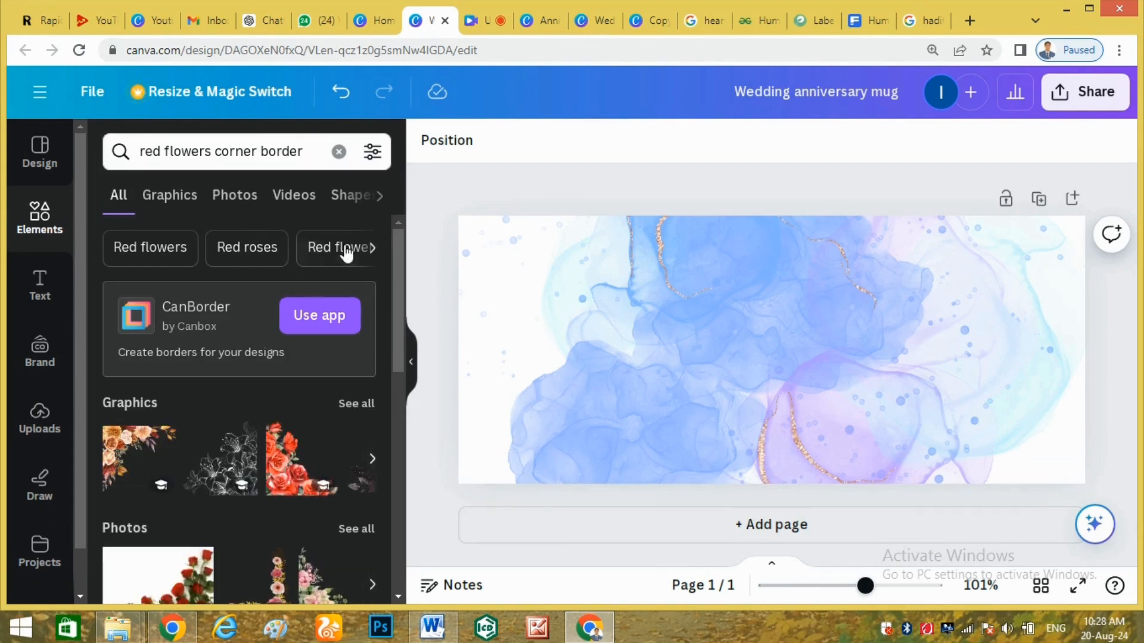
pyautogui.scroll(-1, 399, 274)
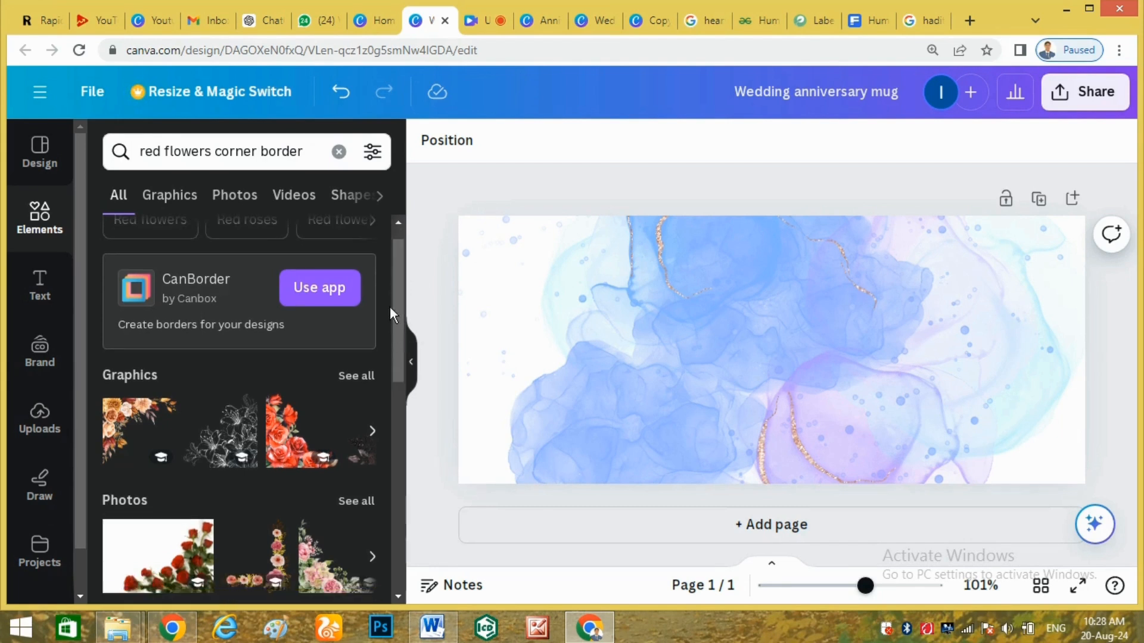
pyautogui.click(371, 376)
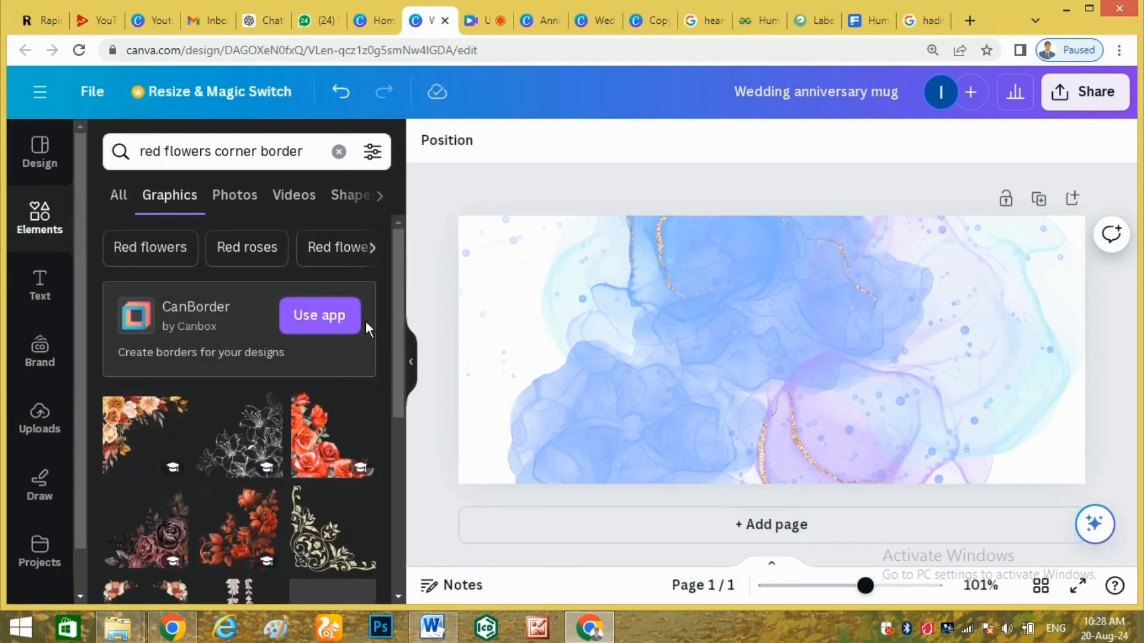
# Insert the red rose vine corner graphic and fit it at a reduced size into the page's upper-left corner.
pyautogui.moveTo(398, 284); pyautogui.dragTo(395, 451)
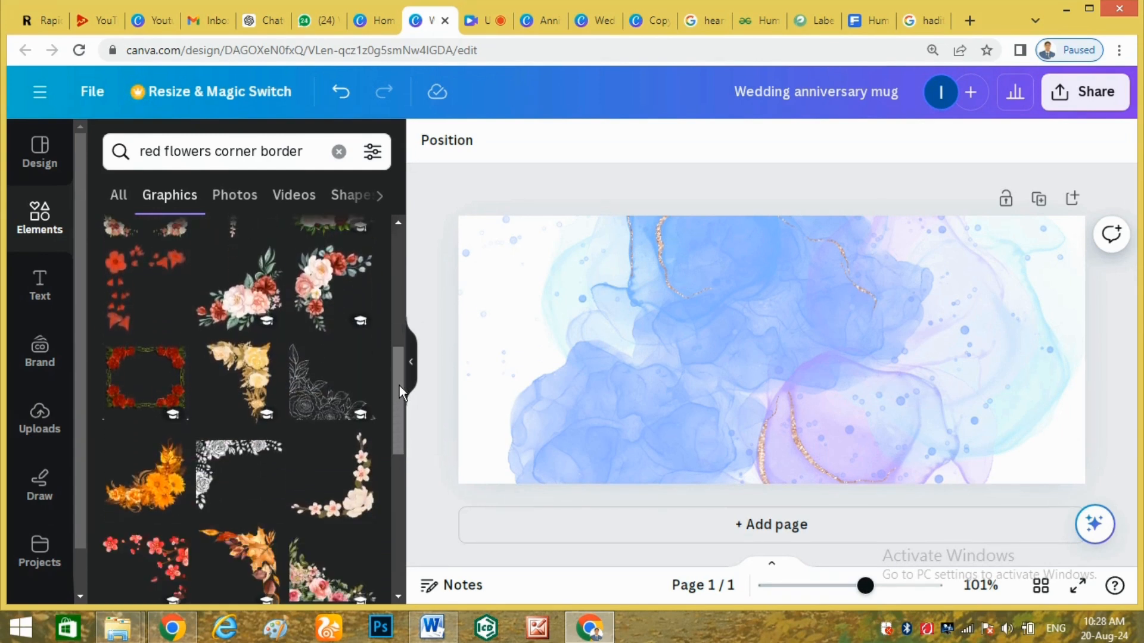
pyautogui.moveTo(399, 385); pyautogui.dragTo(397, 432)
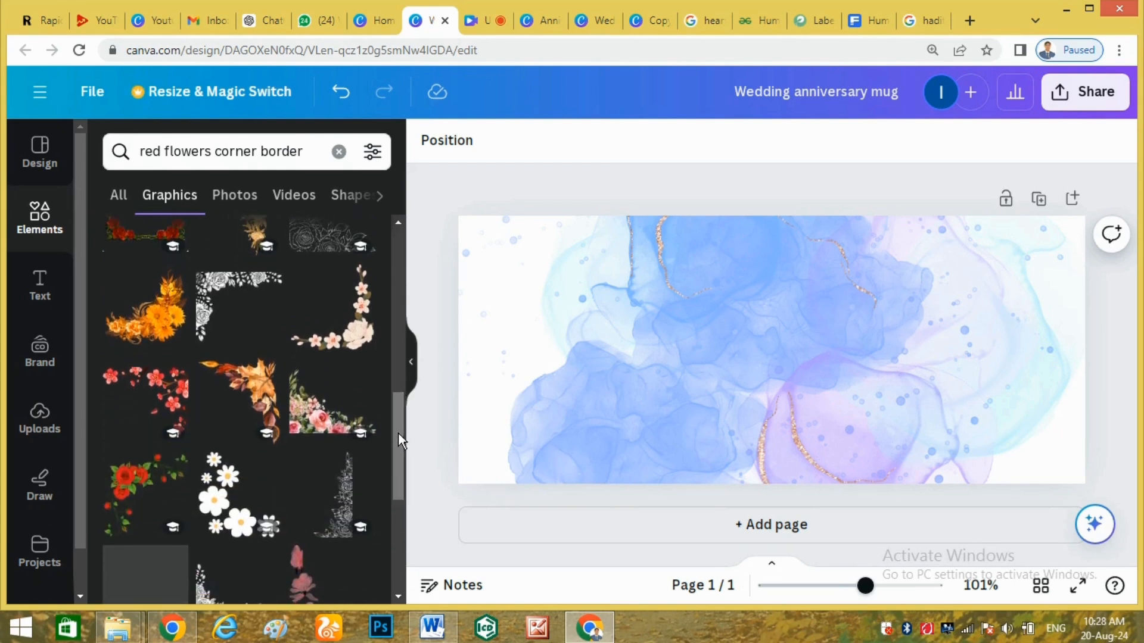
pyautogui.click(153, 486)
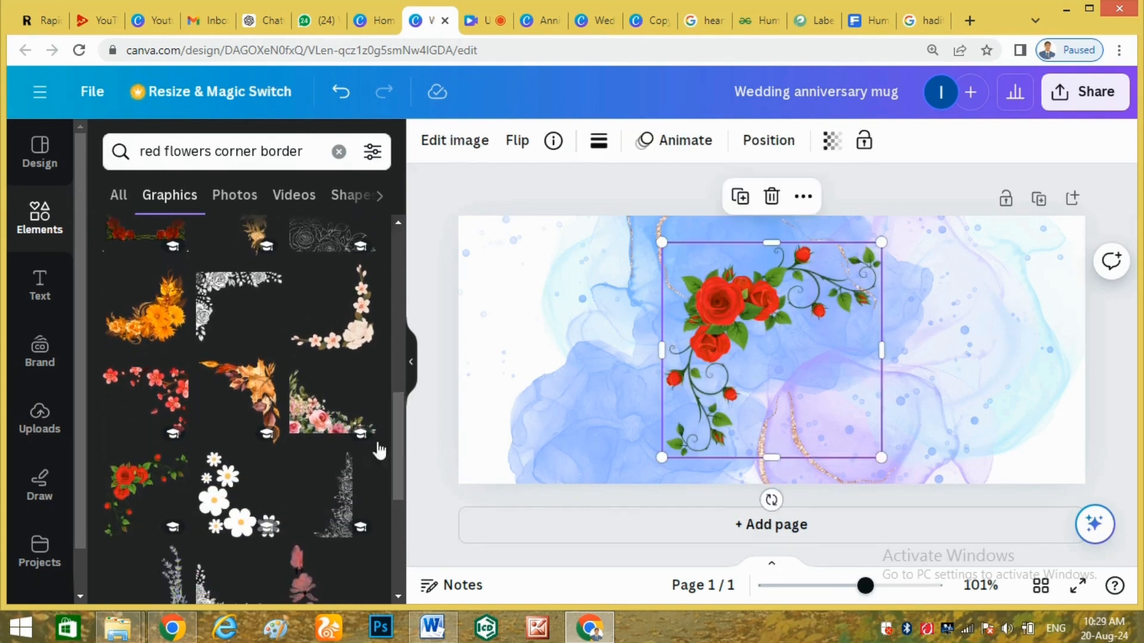
pyautogui.moveTo(668, 444); pyautogui.dragTo(492, 257)
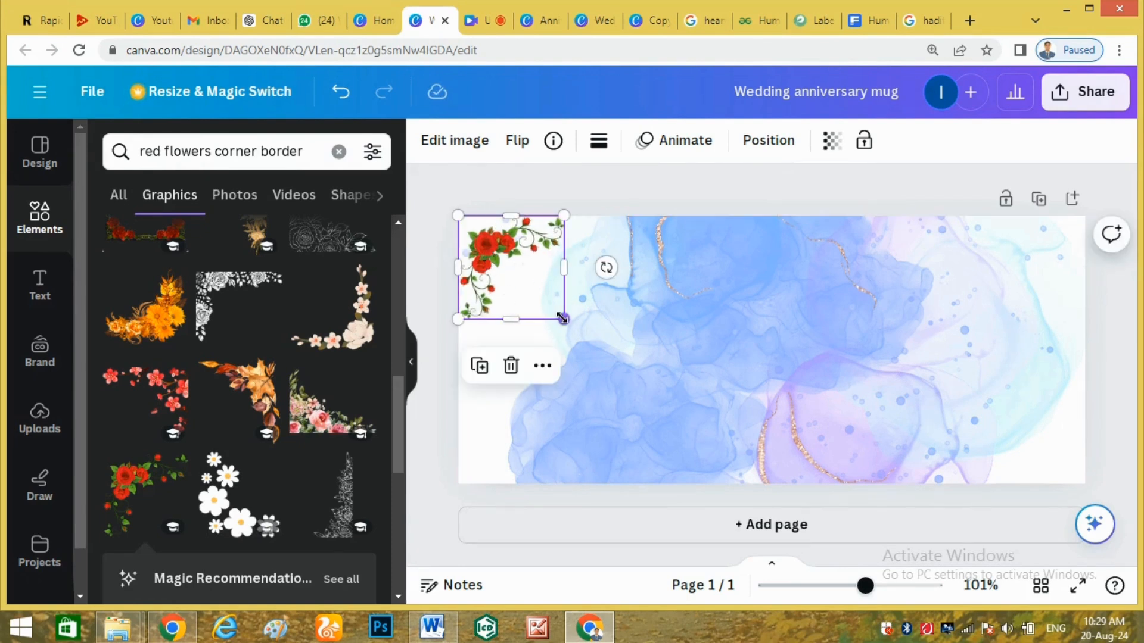
# Place a slightly inset copy of the rose corner in the page's lower-left corner and flip it vertically.
pyautogui.moveTo(562, 318); pyautogui.dragTo(491, 410)
pyautogui.click(517, 142)
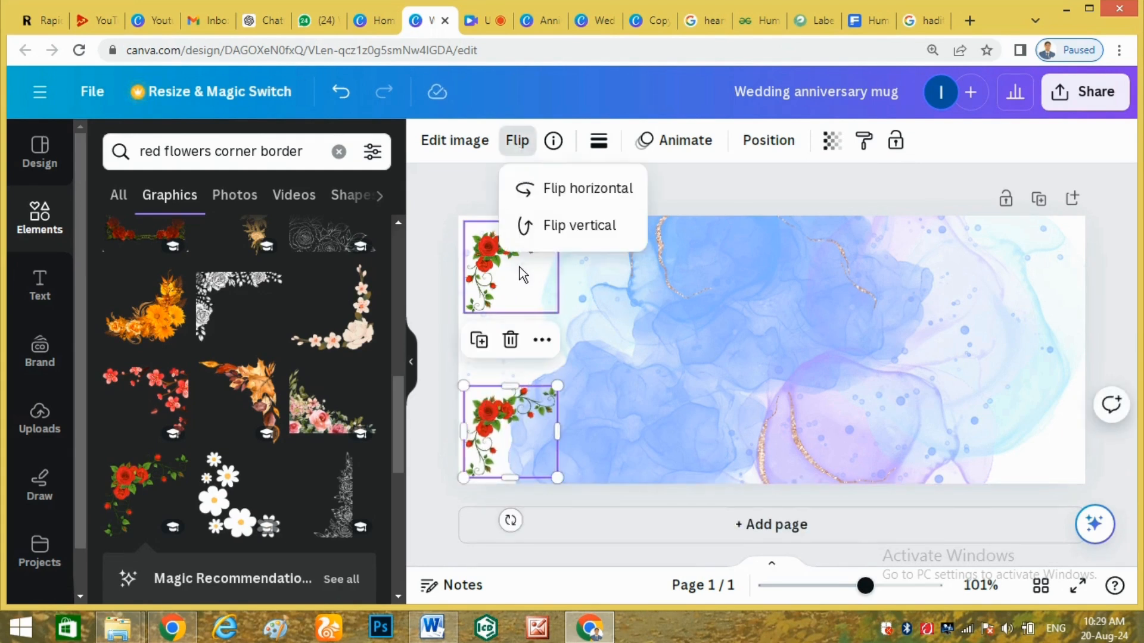
pyautogui.click(527, 229)
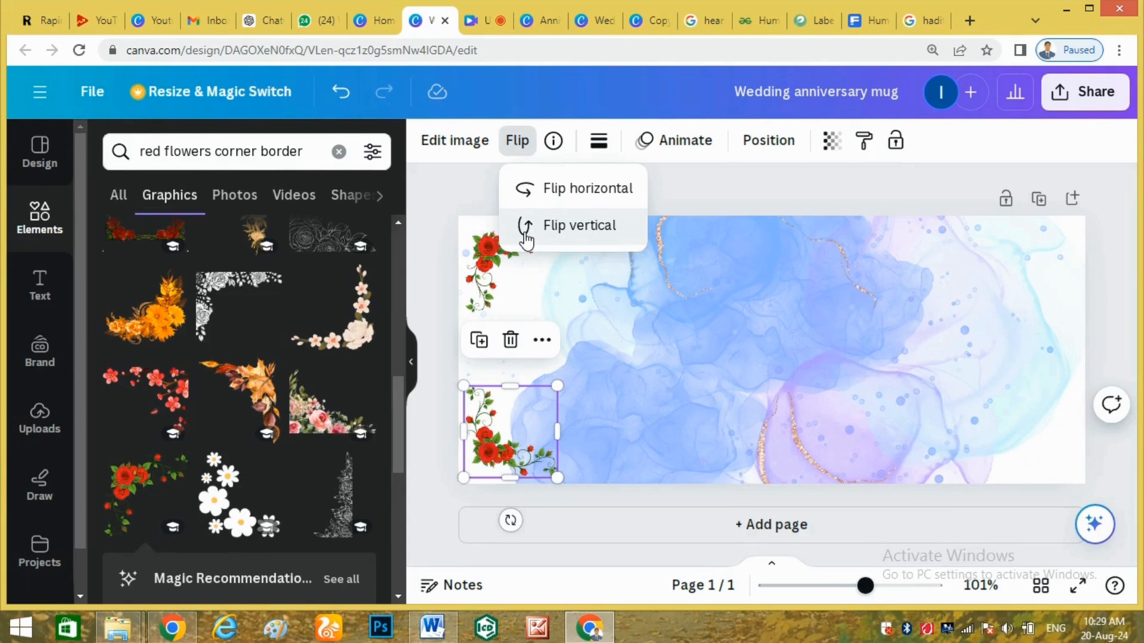
# Duplicate the lower-left rose corner, flip the copy vertically and horizontally, and place it in the page's upper-right corner.
pyautogui.click(520, 427)
pyautogui.hotkey('ctrl', 'd')
pyautogui.moveTo(519, 427); pyautogui.dragTo(1008, 412)
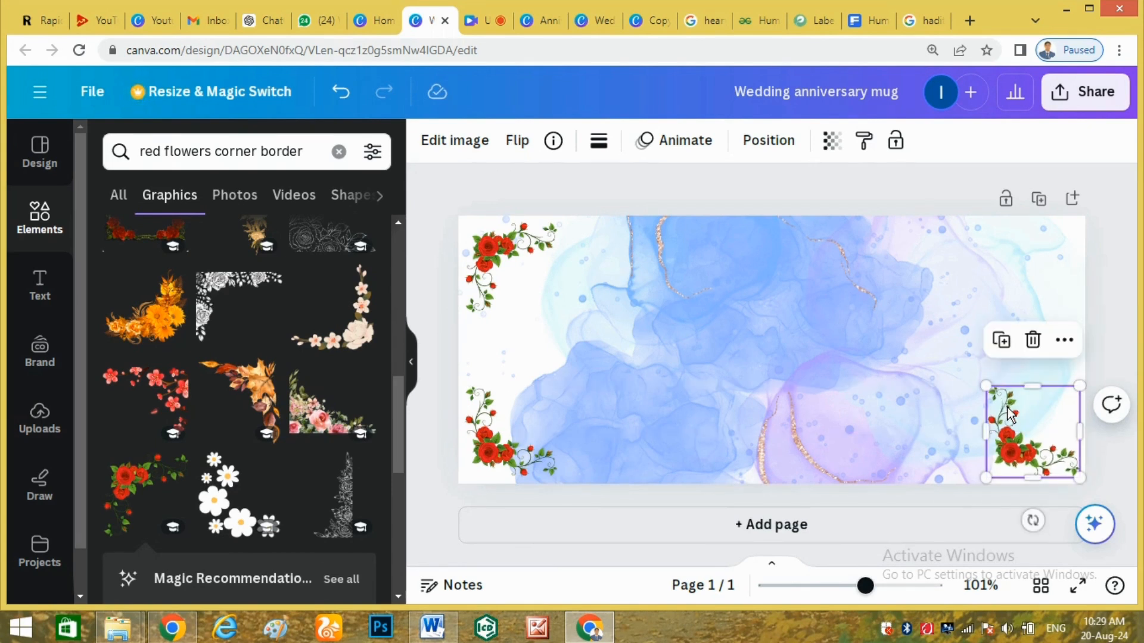
pyautogui.click(516, 148)
pyautogui.click(538, 228)
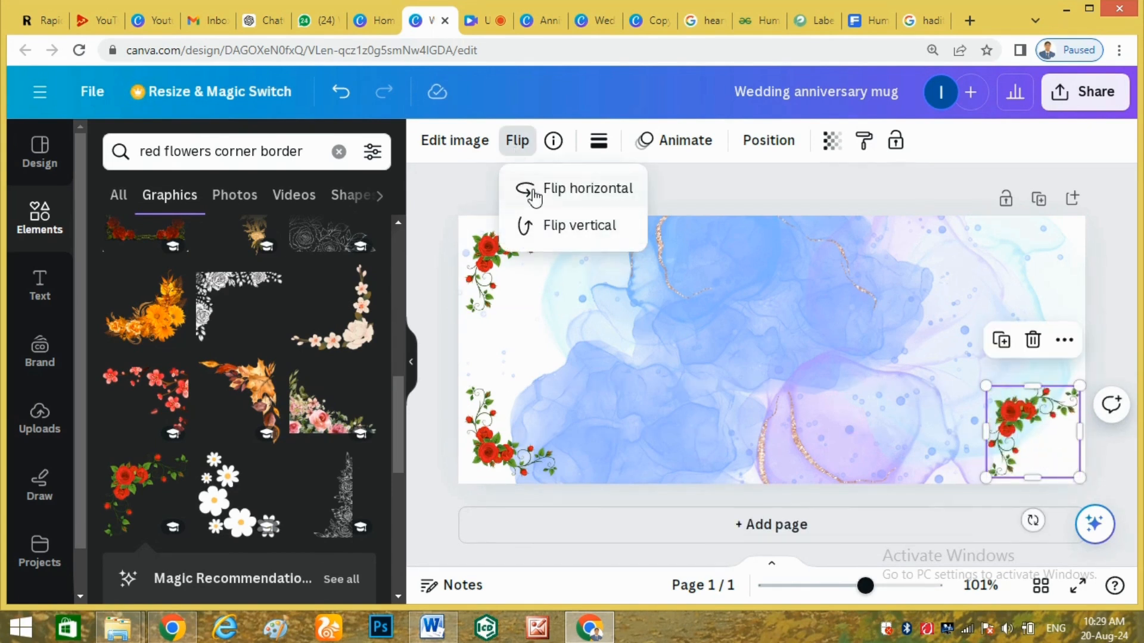
pyautogui.click(534, 197)
pyautogui.moveTo(1017, 424); pyautogui.dragTo(1016, 259)
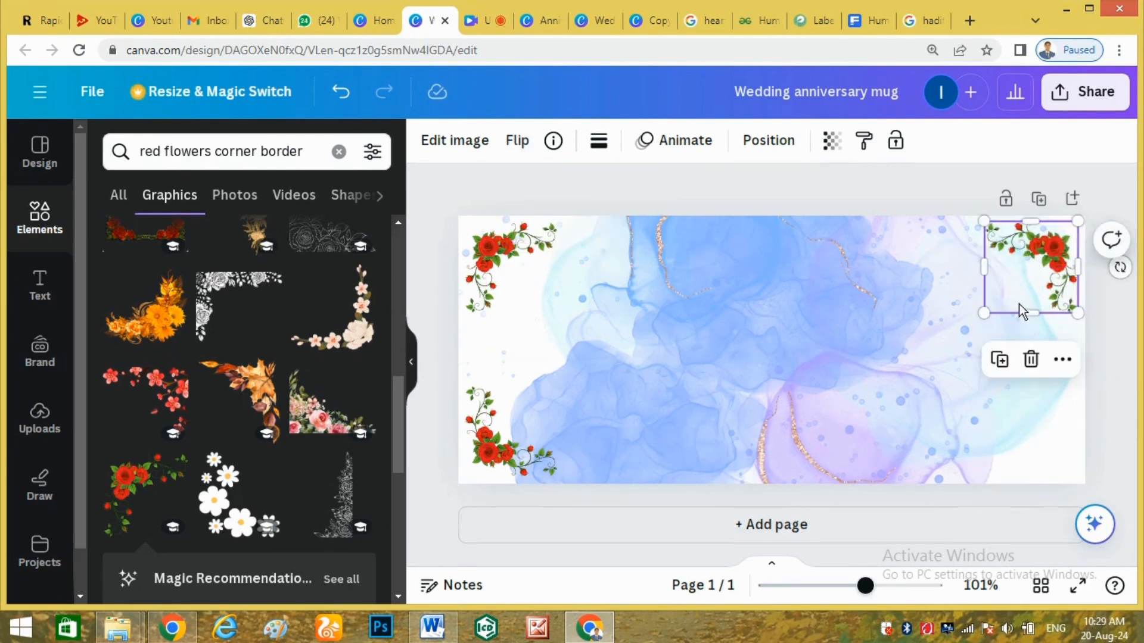
# Duplicate the upper-right rose corner into the page's lower-right corner and flip the copy vertically.
pyautogui.hotkey('ctrl', 'd')
pyautogui.moveTo(1013, 286); pyautogui.dragTo(1020, 439)
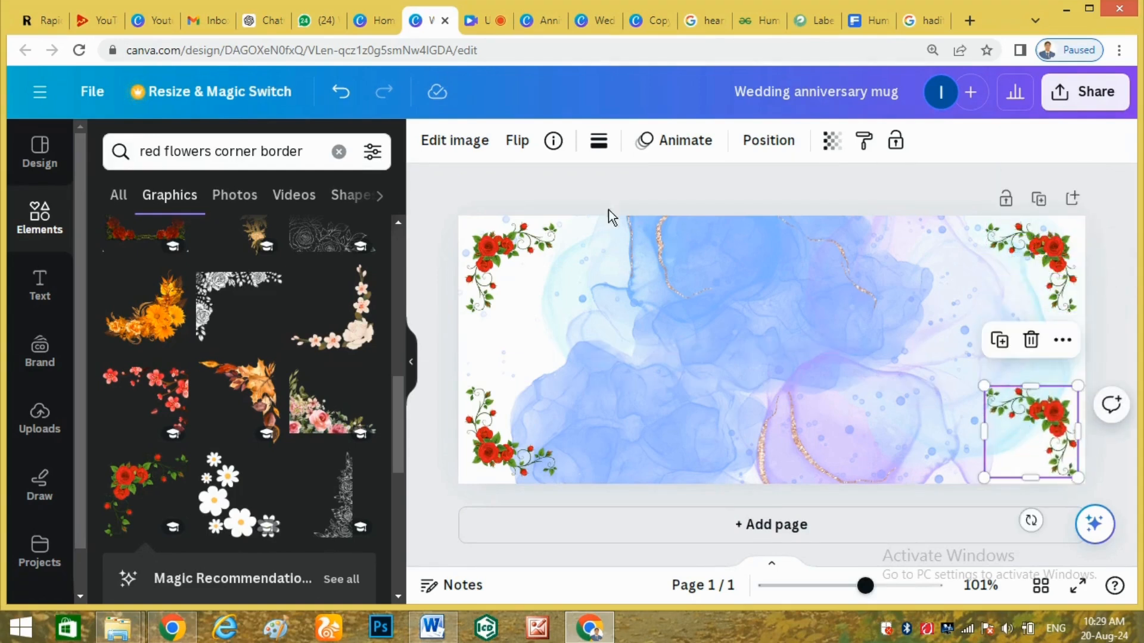
pyautogui.click(517, 143)
pyautogui.click(540, 227)
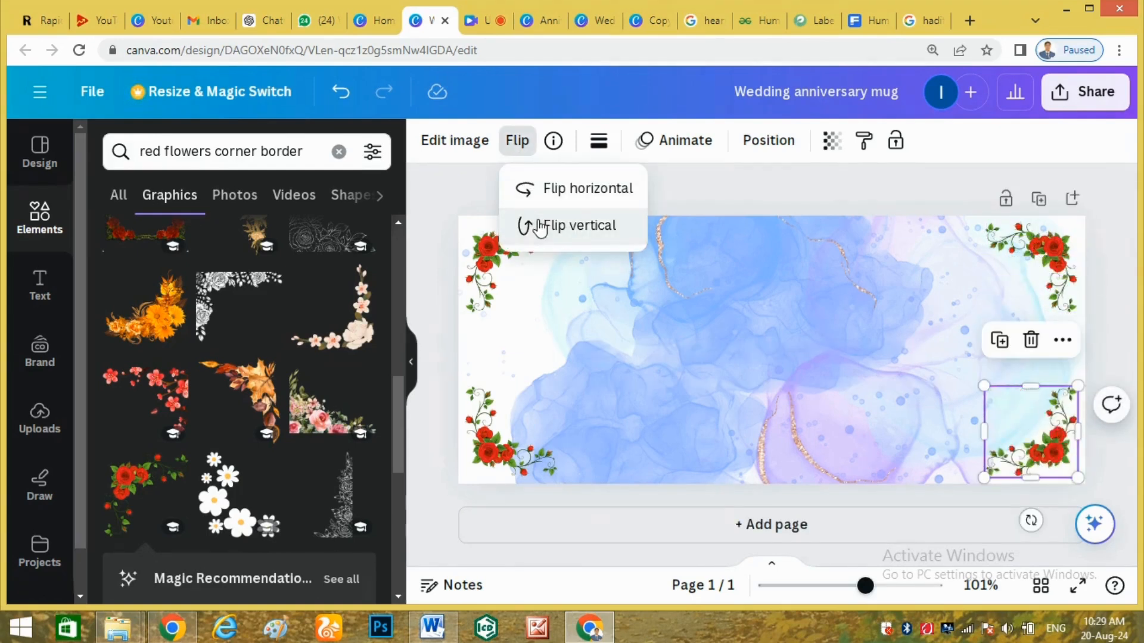
pyautogui.click(779, 347)
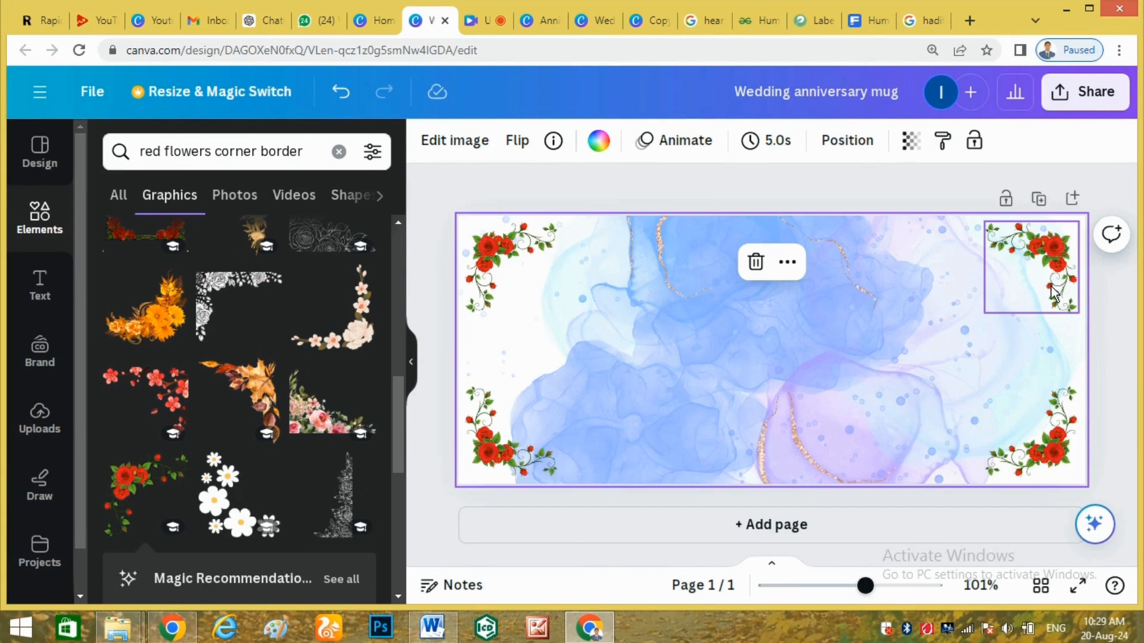
# Nudge the lower-right rose corner into alignment with the upper-right one.
pyautogui.click(1045, 433)
pyautogui.moveTo(1043, 436); pyautogui.dragTo(1047, 427)
pyautogui.press('Right')
pyautogui.press('Right')
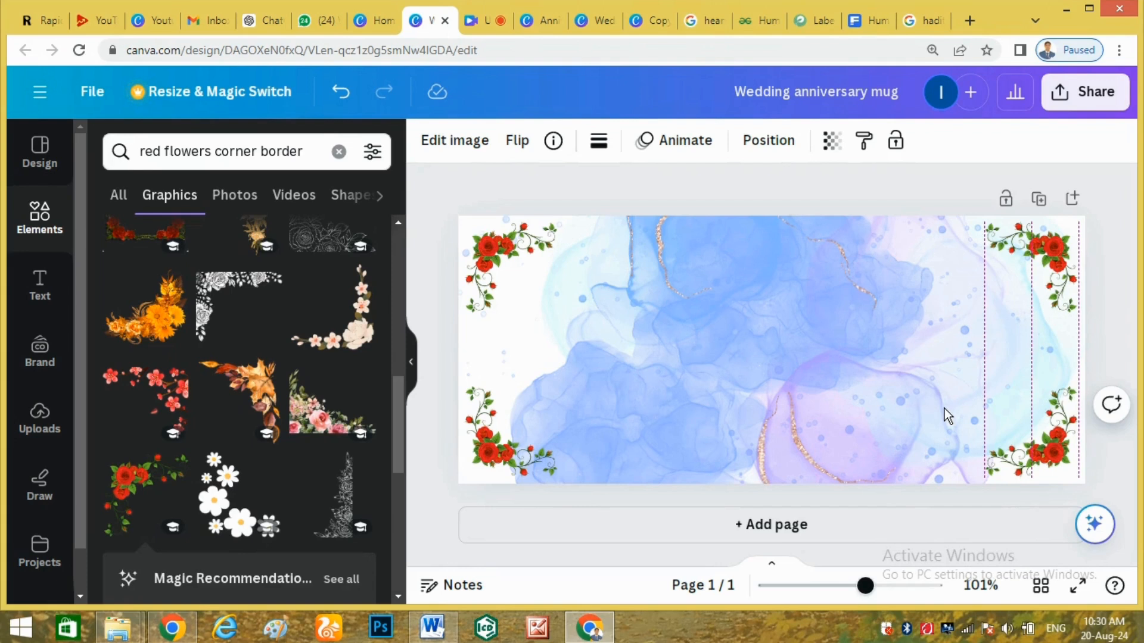
pyautogui.click(808, 405)
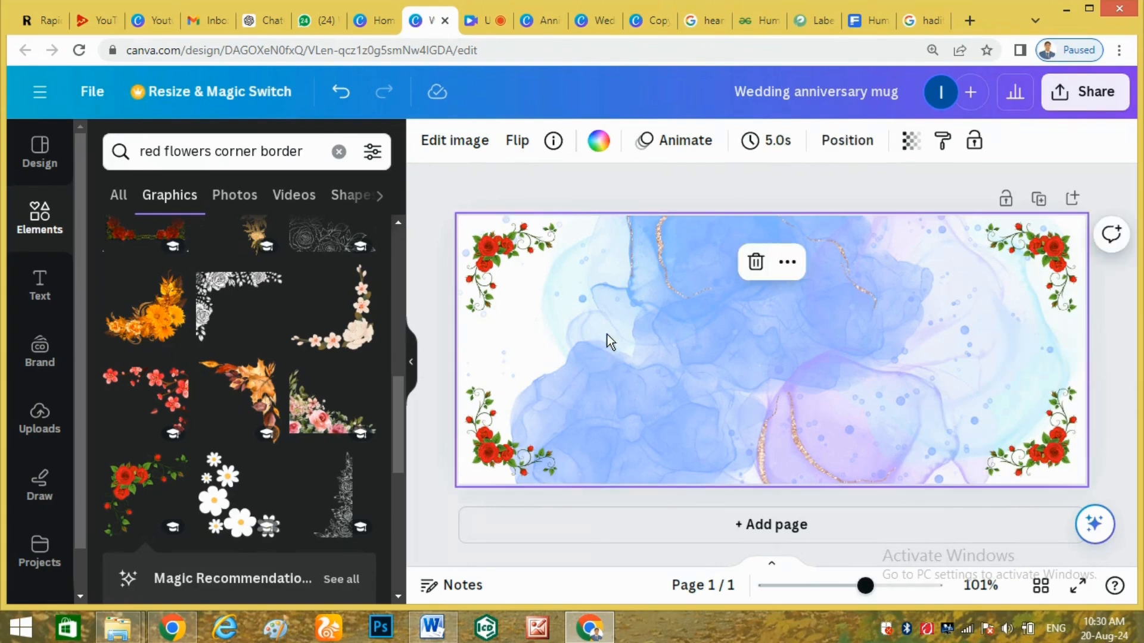
# Search the elements for "happy wedding anniversary".
pyautogui.click(44, 236)
pyautogui.click(296, 163)
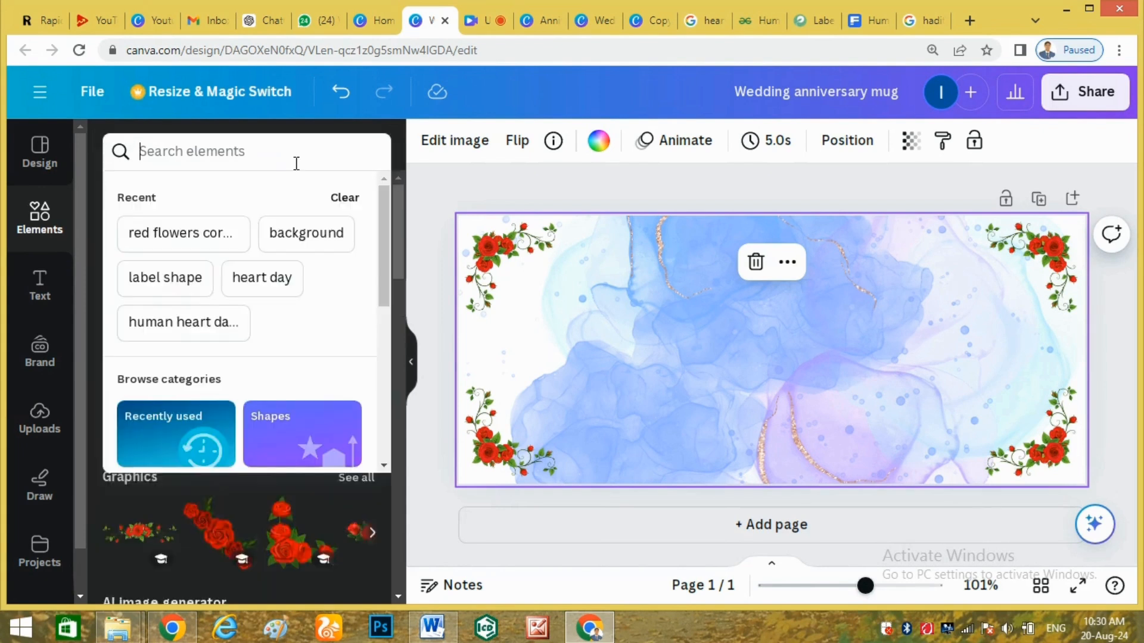
pyautogui.write('happ')
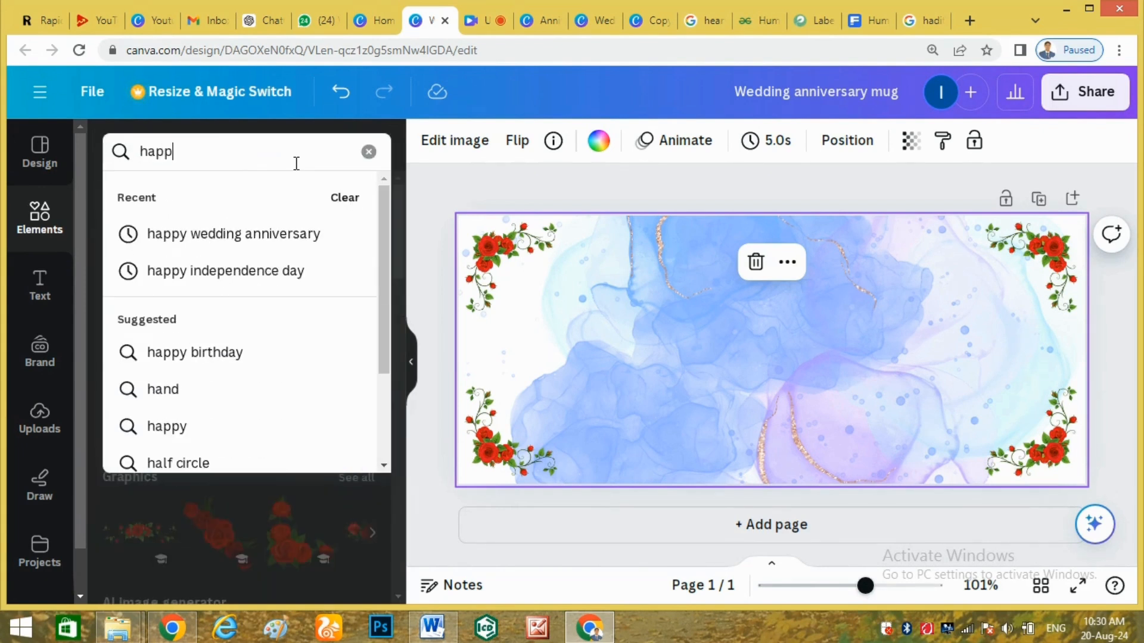
pyautogui.click(276, 233)
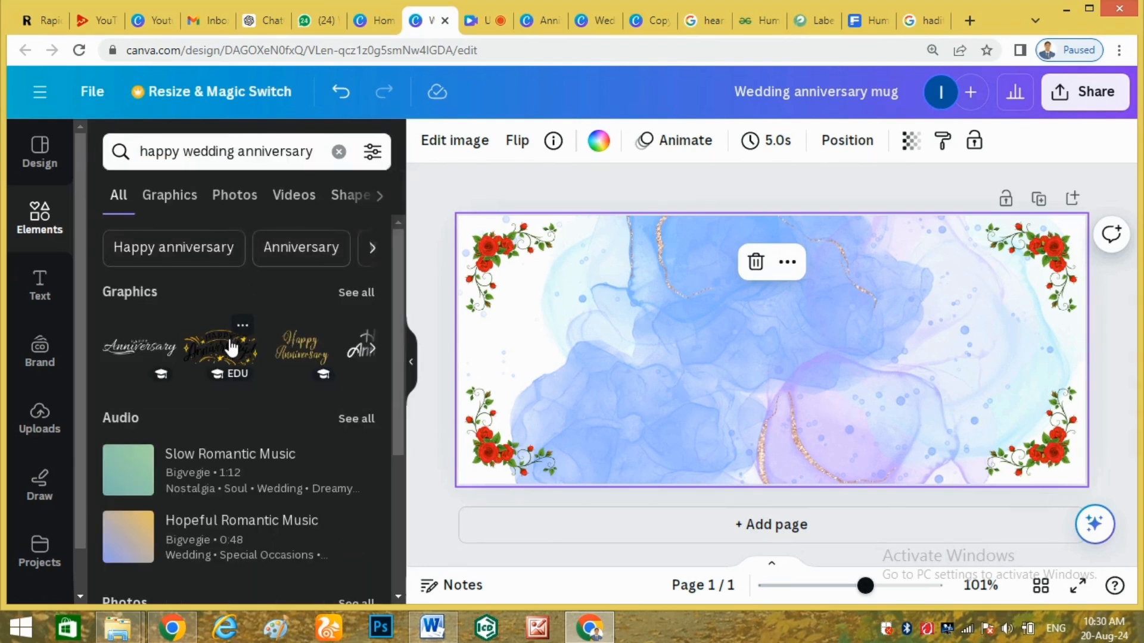
# Add the black and gold "Happy Anniversary!" graphic centred near the page's upper edge and recolor its black lettering to the roses' bright red.
pyautogui.click(231, 347)
pyautogui.moveTo(800, 353); pyautogui.dragTo(785, 270)
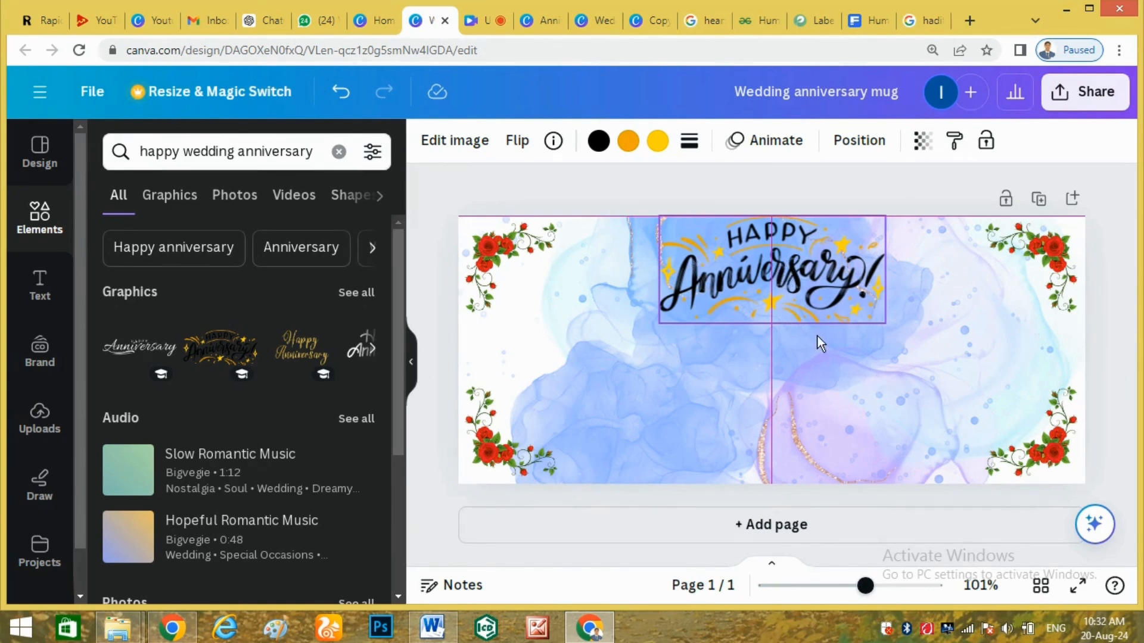
pyautogui.click(931, 371)
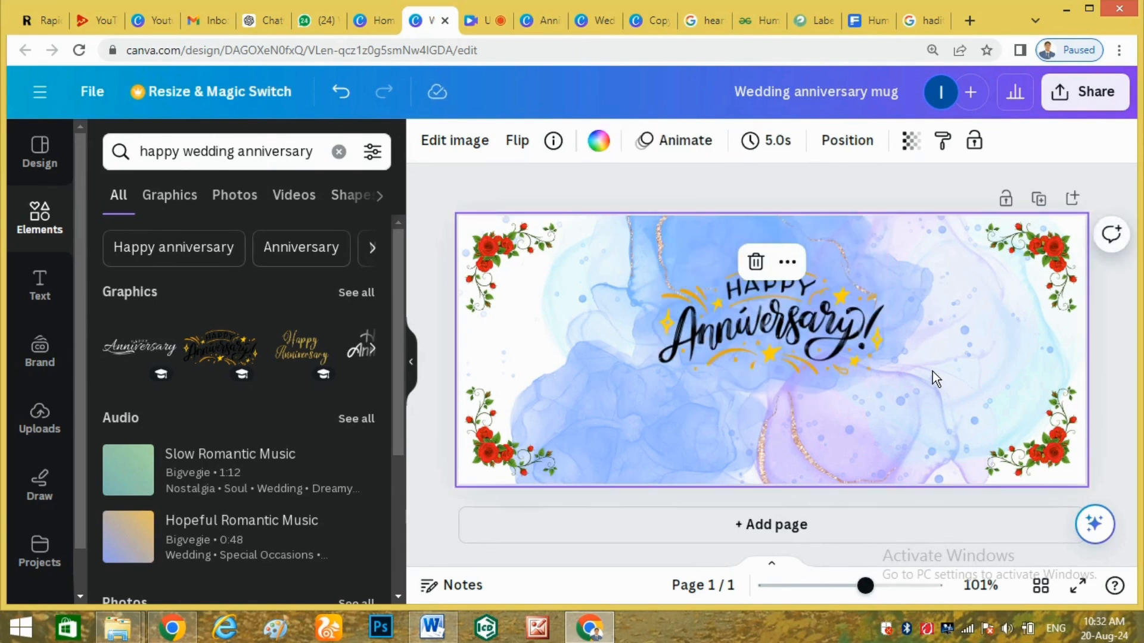
pyautogui.moveTo(777, 331); pyautogui.dragTo(777, 285)
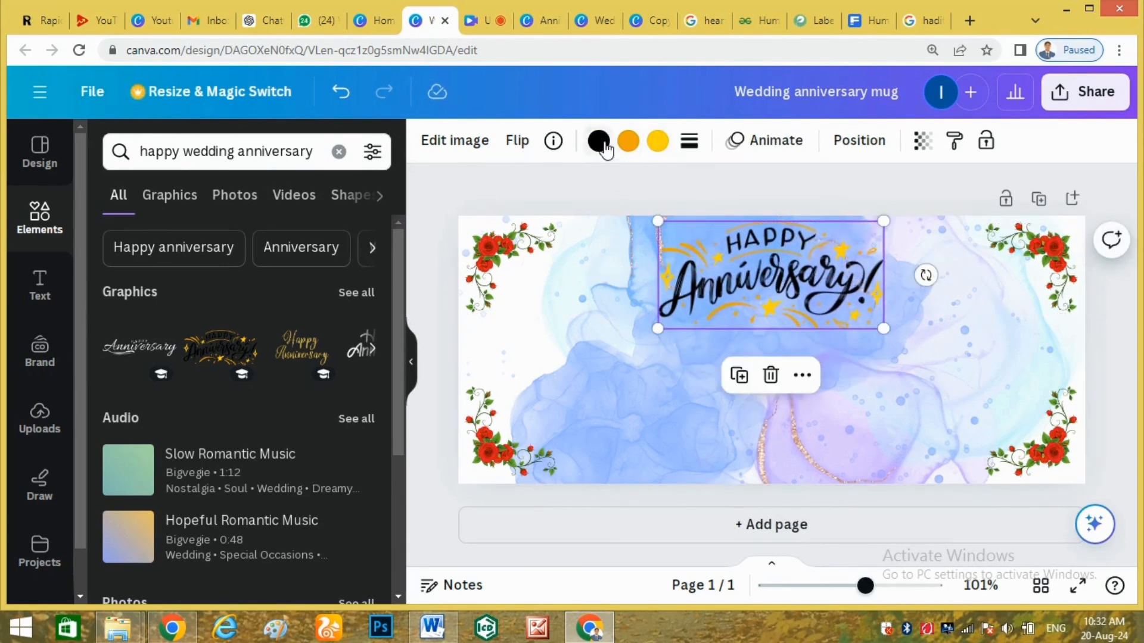
pyautogui.click(598, 142)
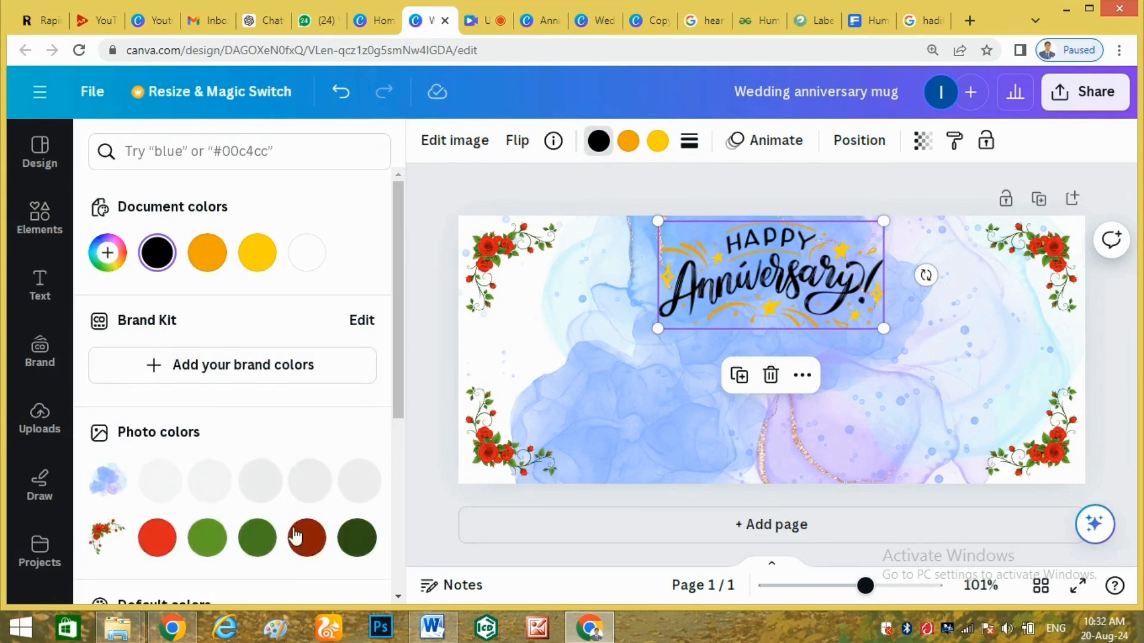
pyautogui.click(156, 538)
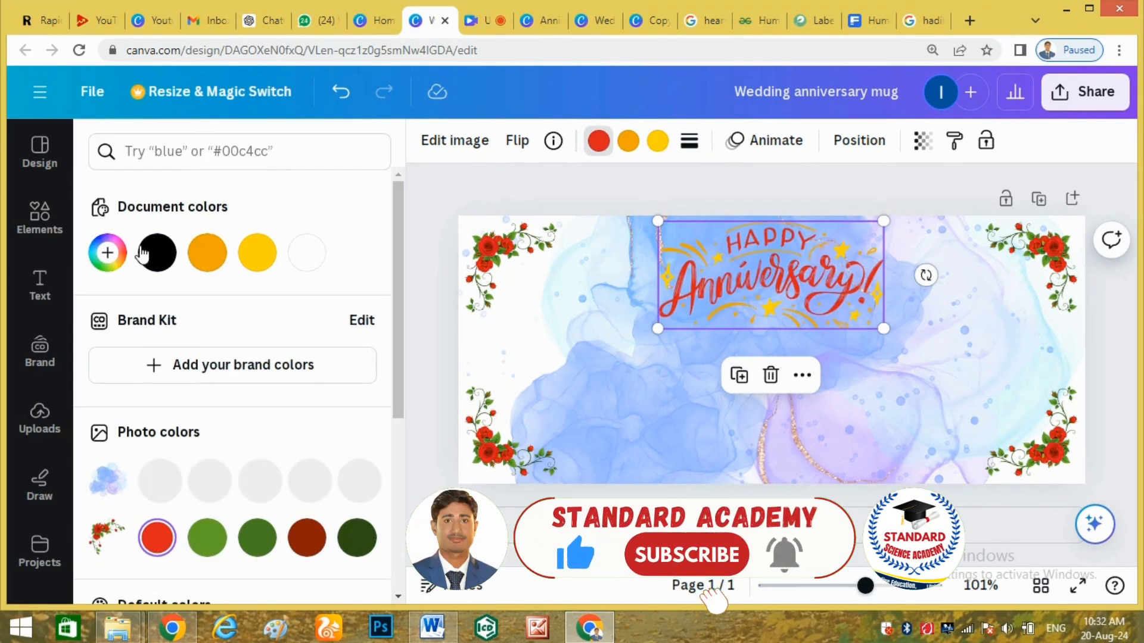
# Search the elements for "heart outline" and list only the graphics results.
pyautogui.click(39, 218)
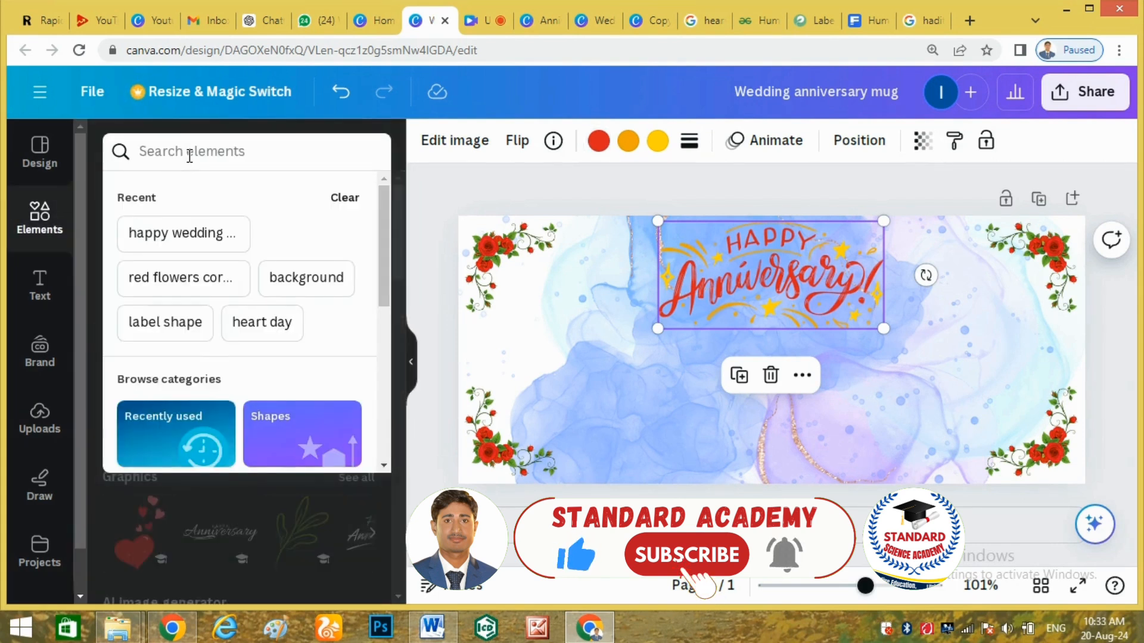
pyautogui.write('he')
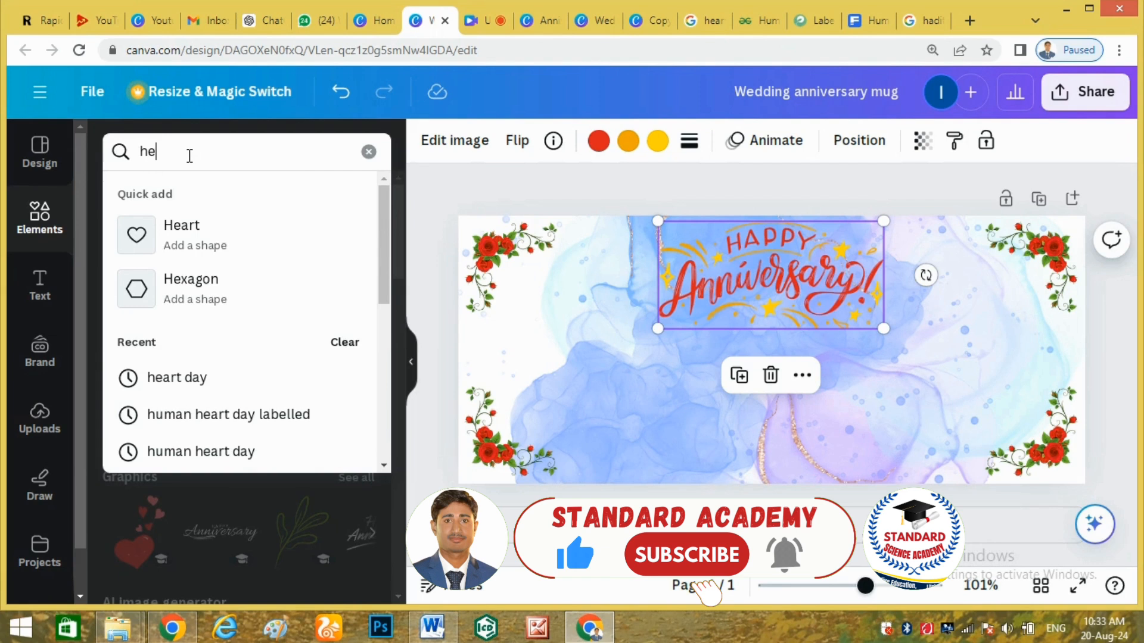
pyautogui.write('art')
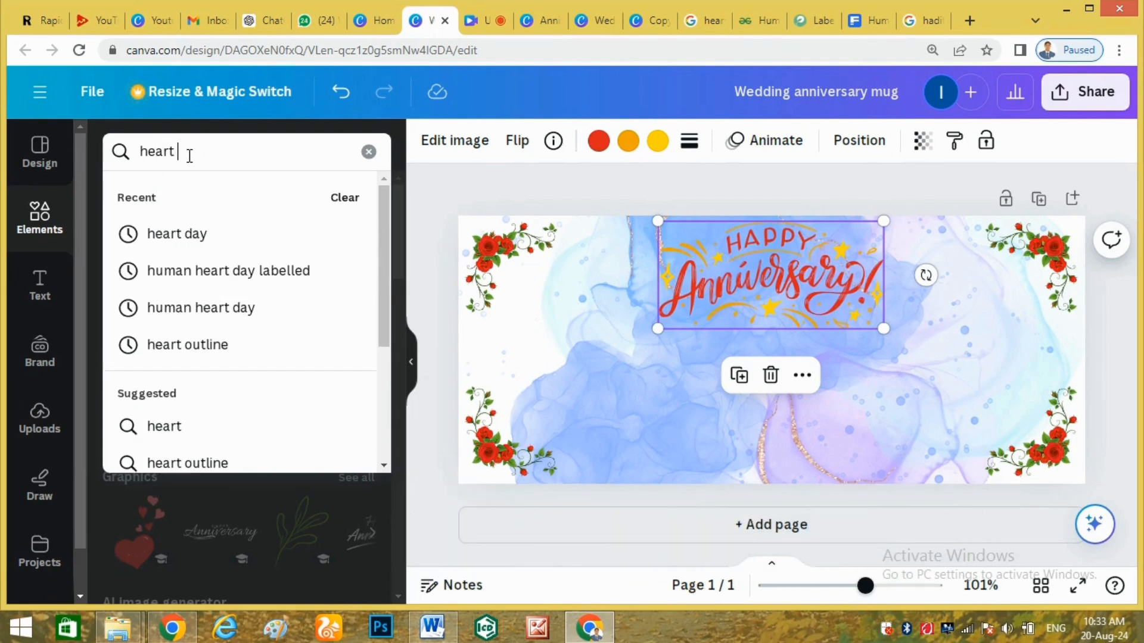
pyautogui.write(' outline')
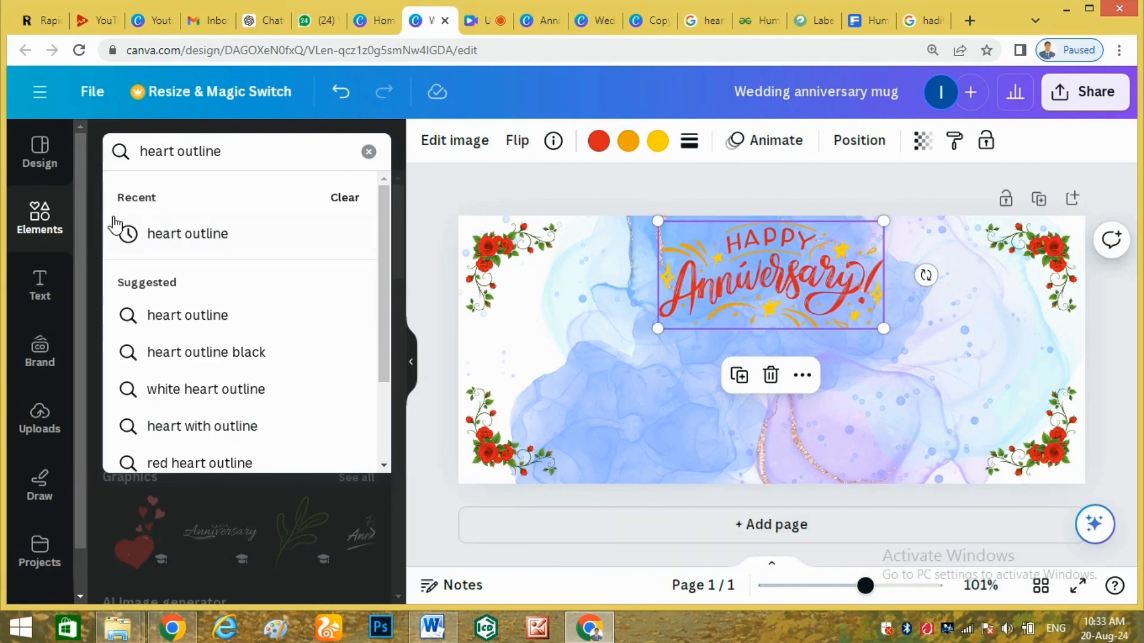
pyautogui.click(162, 231)
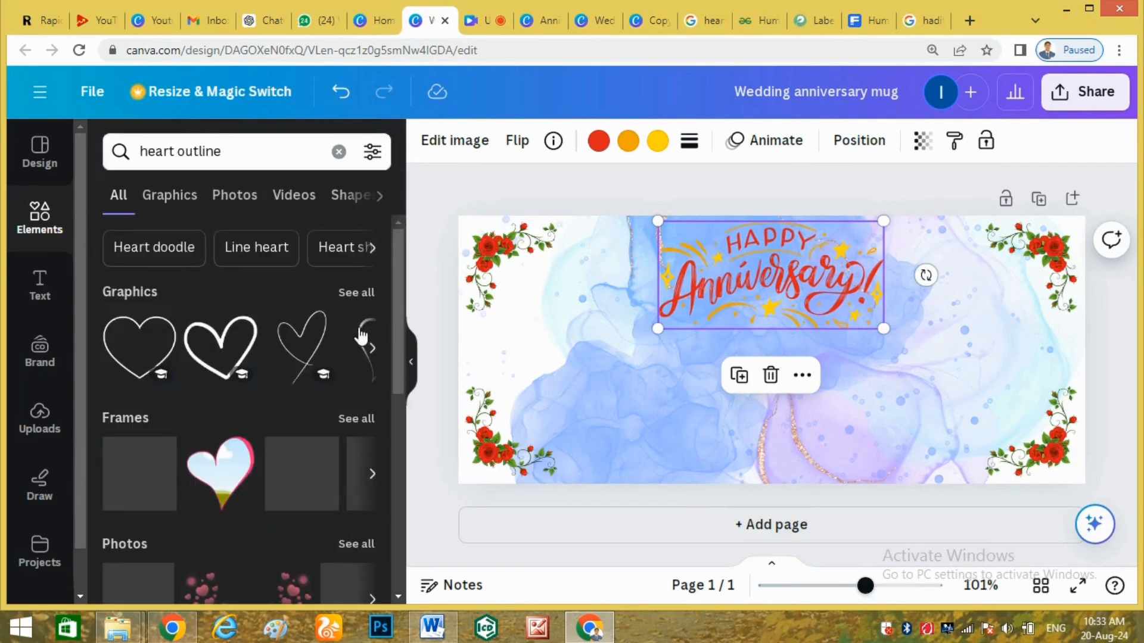
pyautogui.click(359, 293)
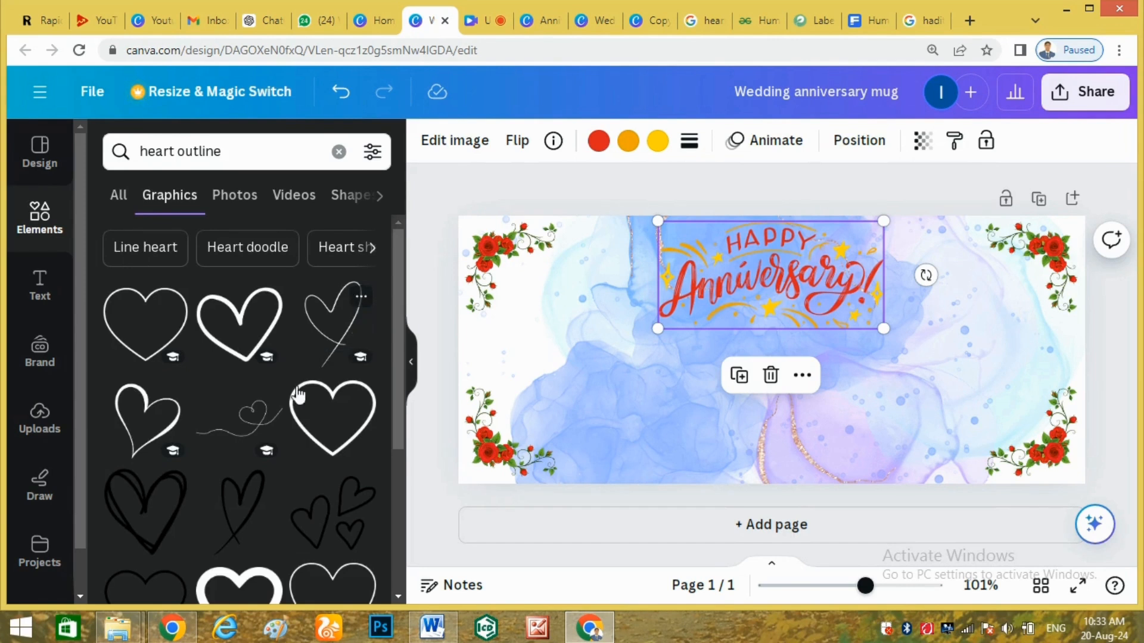
# Add the white hand-sketched heart outline below the anniversary lettering and recolor it to the roses' bright red.
pyautogui.scroll(-4, 288, 395)
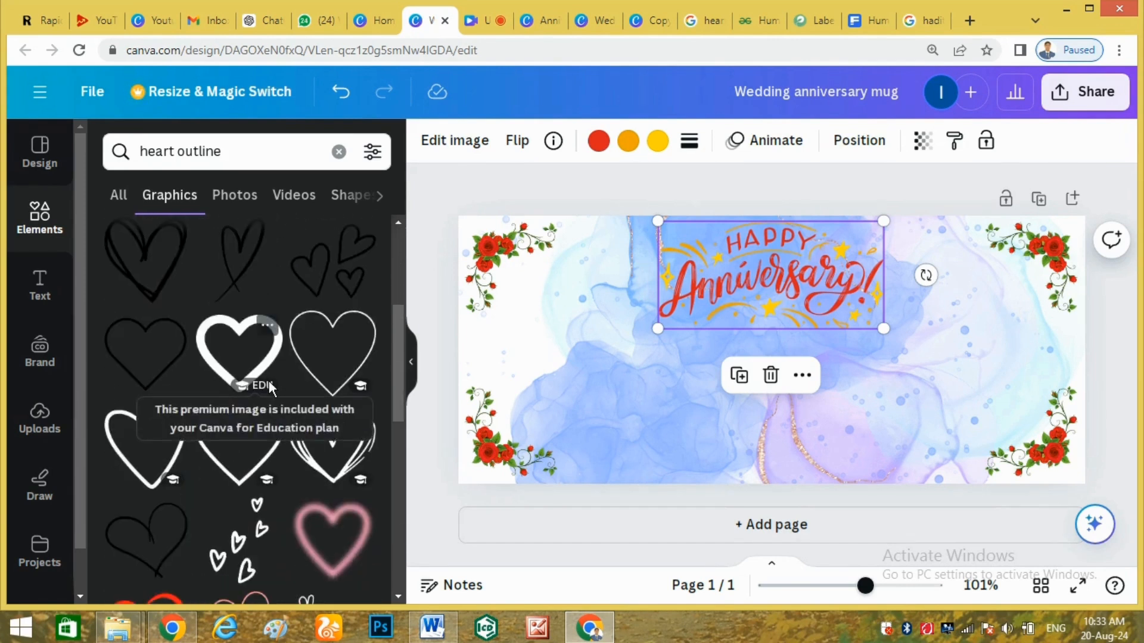
pyautogui.click(328, 443)
pyautogui.moveTo(760, 341); pyautogui.dragTo(742, 412)
pyautogui.click(599, 141)
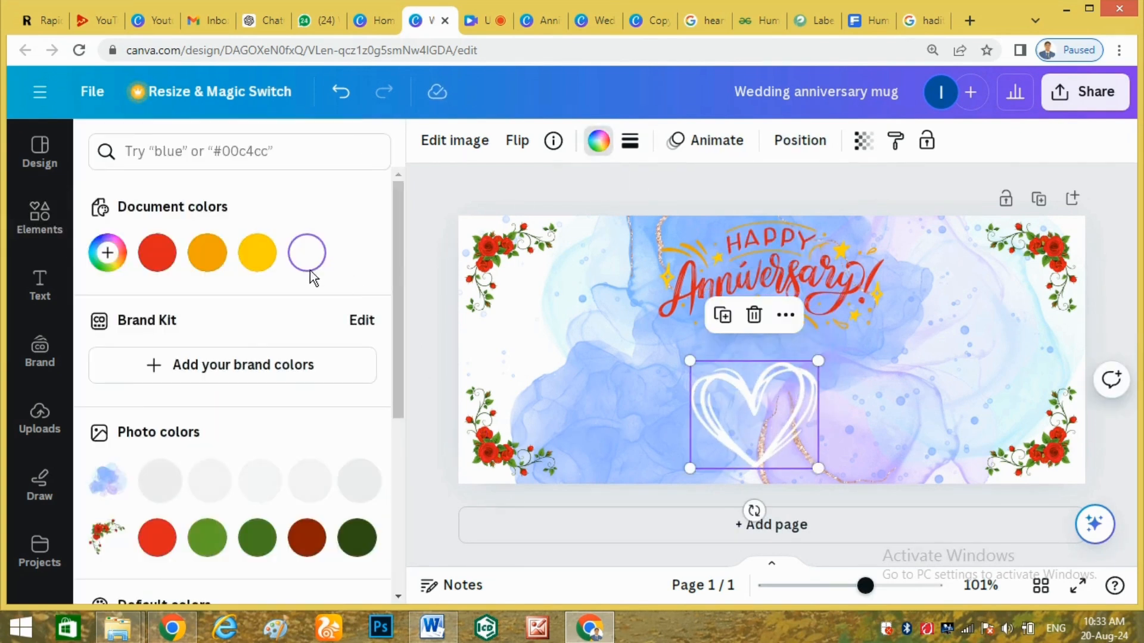
pyautogui.click(160, 542)
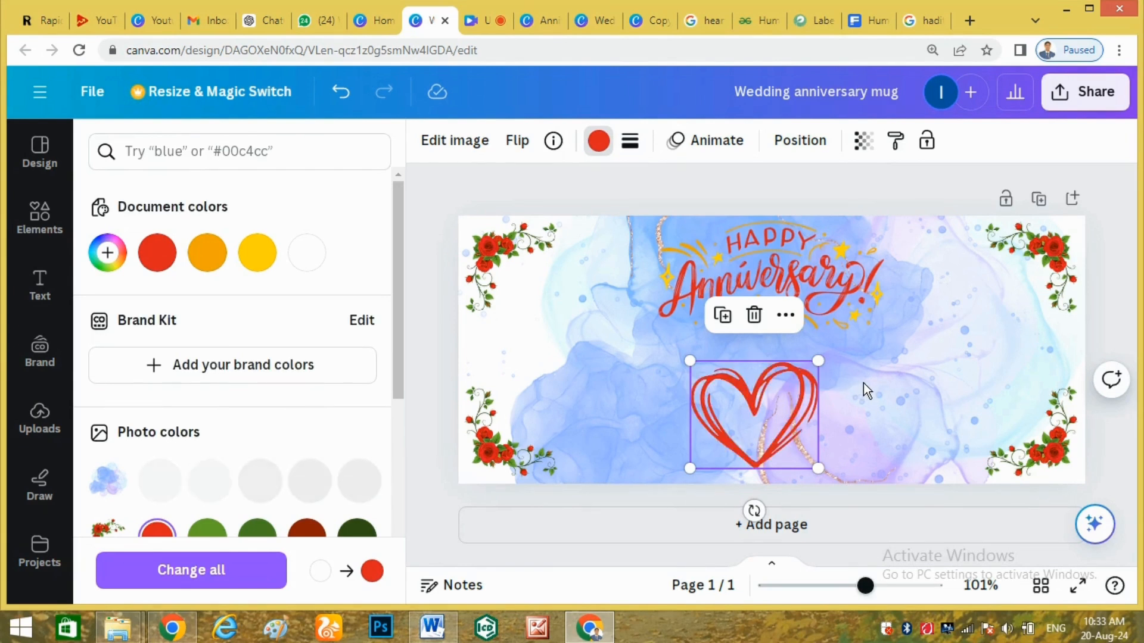
# Make the red heart partly transparent and centre it horizontally beneath the anniversary lettering.
pyautogui.click(863, 142)
pyautogui.moveTo(816, 218); pyautogui.dragTo(740, 225)
pyautogui.moveTo(764, 406); pyautogui.dragTo(781, 396)
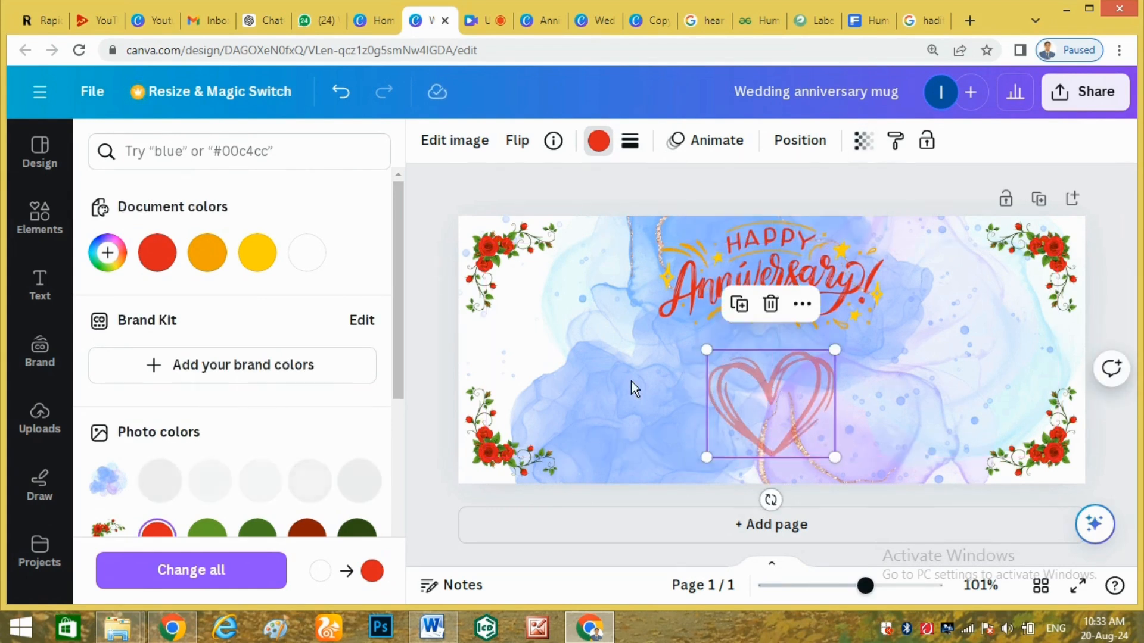
# Search the elements for "frame" and list only the graphics results.
pyautogui.click(39, 218)
pyautogui.click(197, 156)
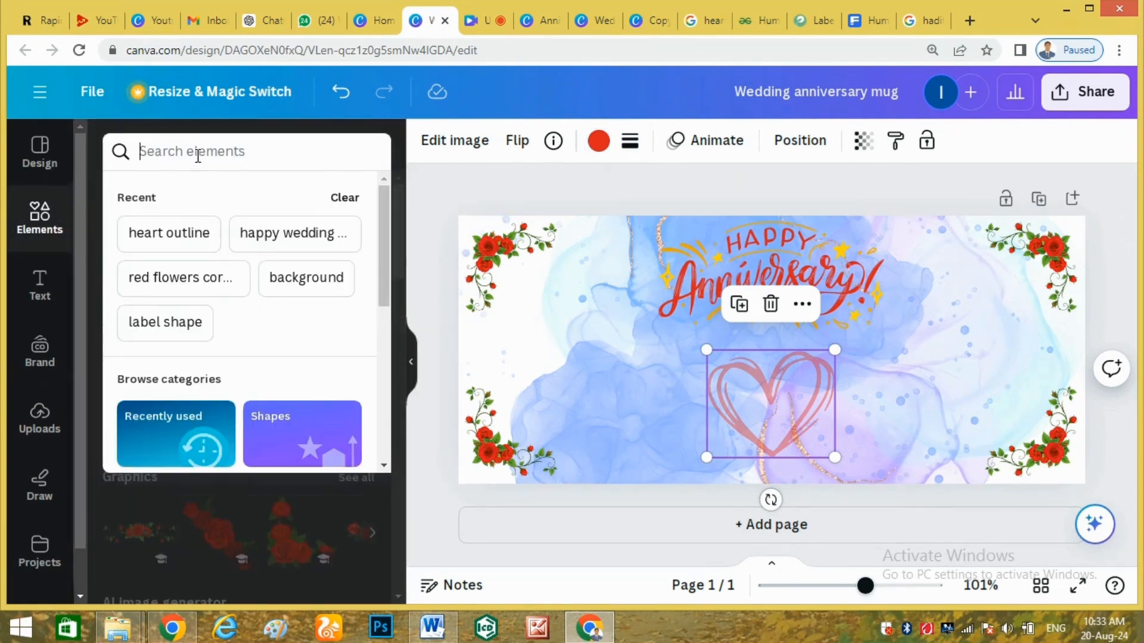
pyautogui.write('fra')
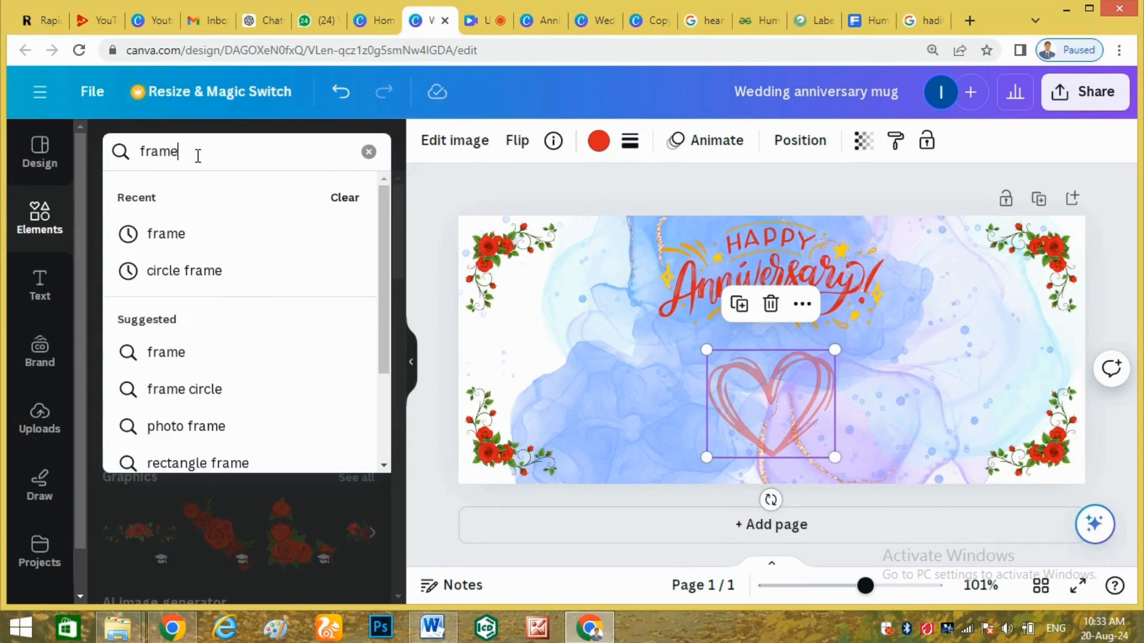
pyautogui.write('me')
pyautogui.press('Return')
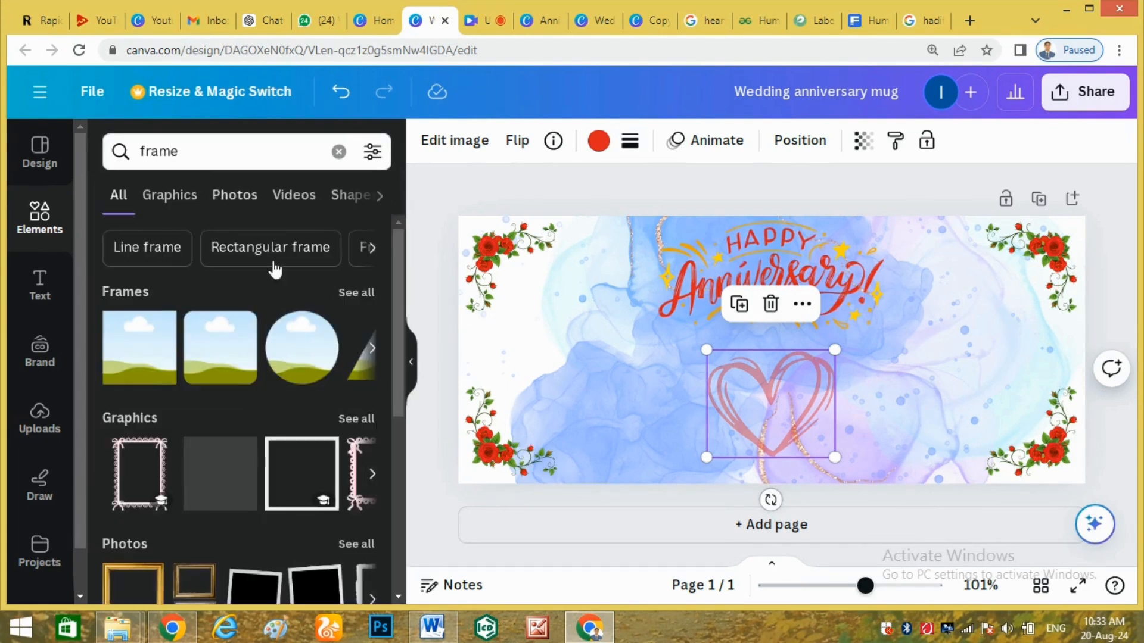
pyautogui.click(362, 420)
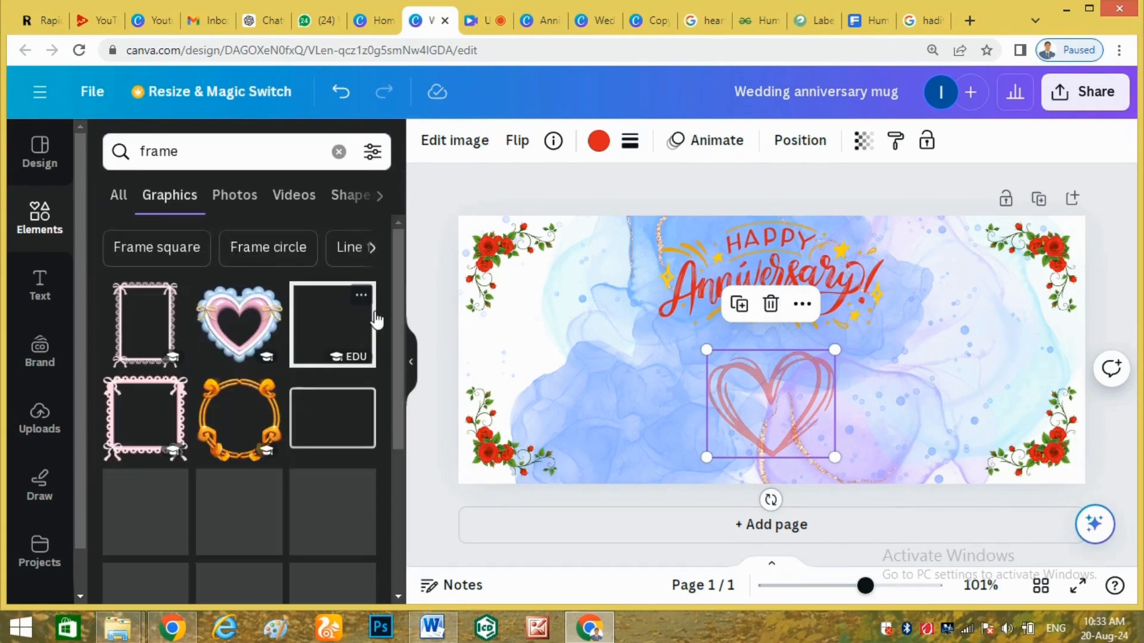
pyautogui.moveTo(395, 286); pyautogui.dragTo(398, 302)
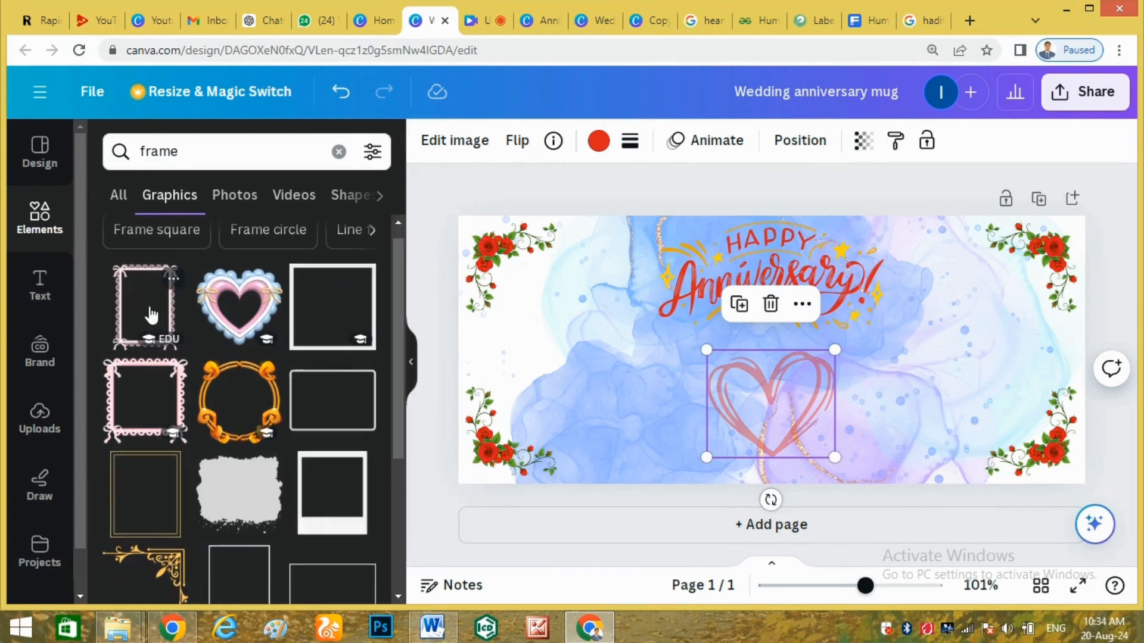
pyautogui.click(151, 314)
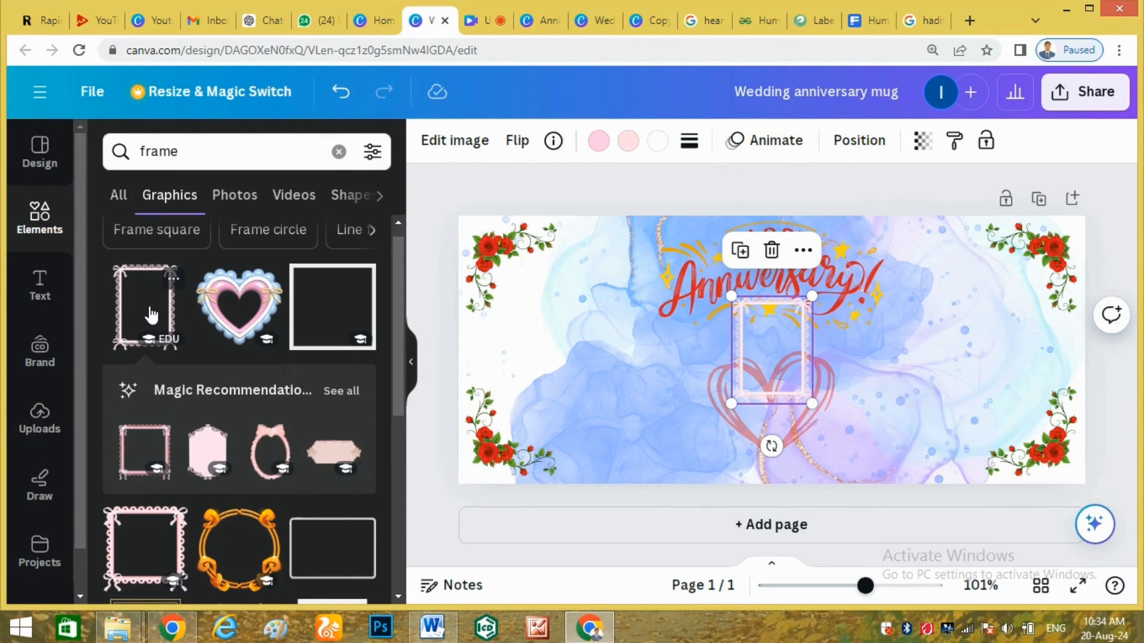
pyautogui.press('Delete')
# Add the thin gold double-line rectangular frame between the page's left rose corners, vertically centred, and recolor it bright red.
pyautogui.scroll(-4, 209, 453)
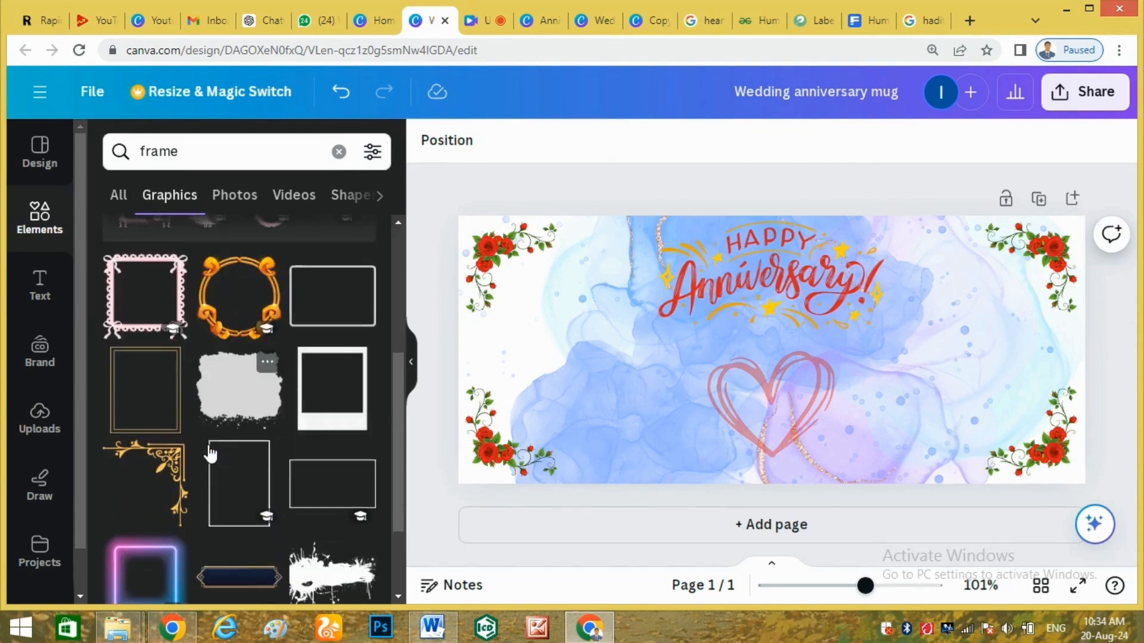
pyautogui.click(171, 408)
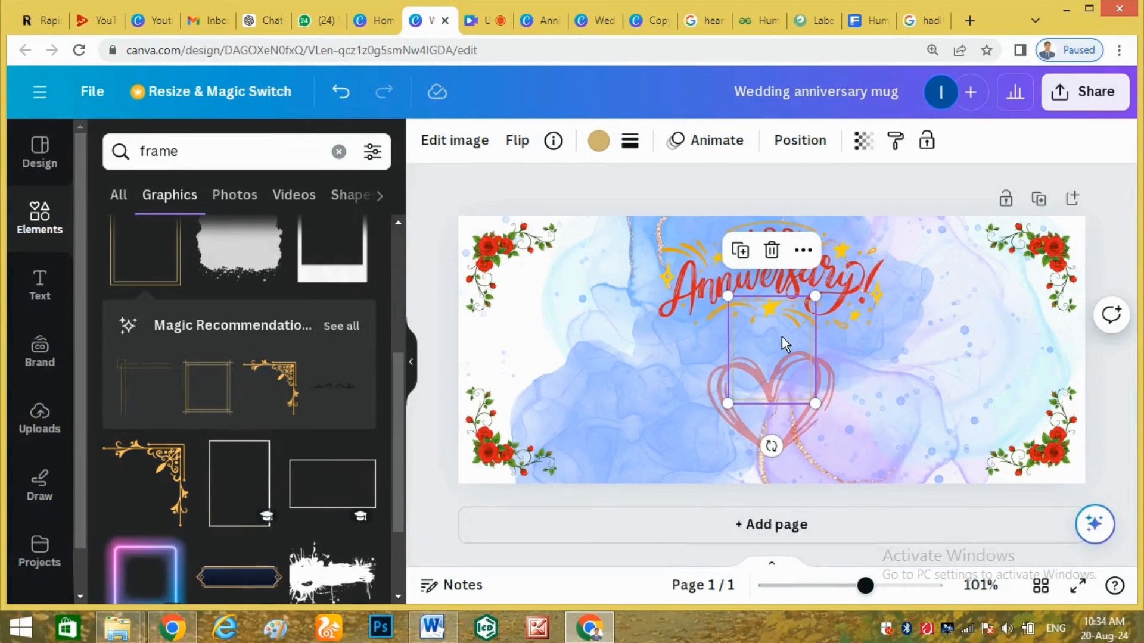
pyautogui.moveTo(771, 352); pyautogui.dragTo(568, 354)
pyautogui.click(599, 145)
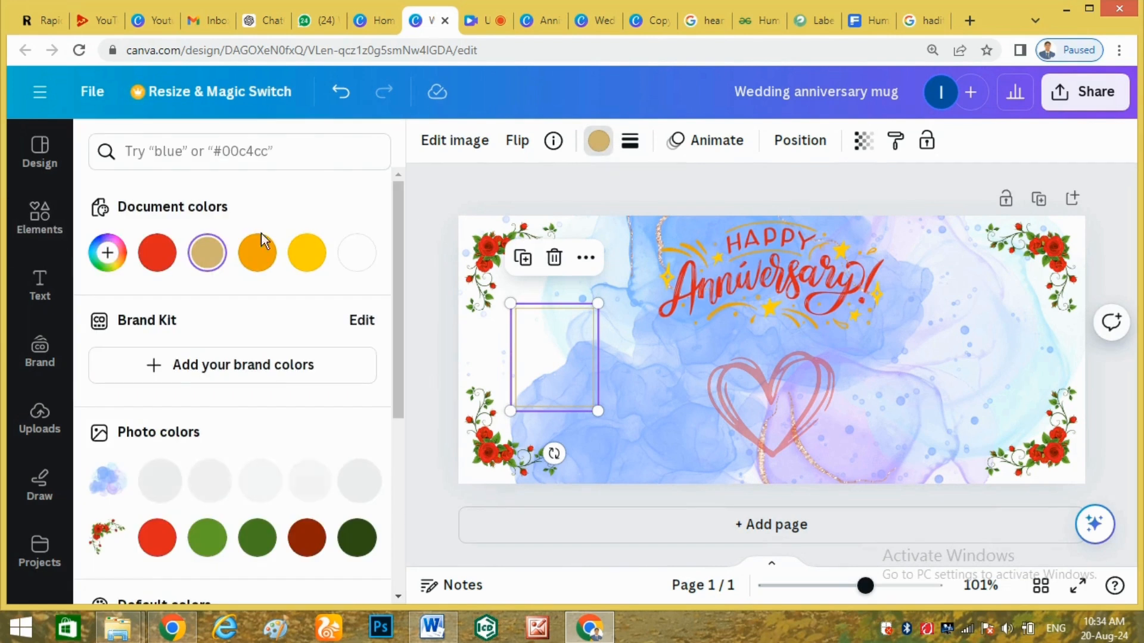
pyautogui.click(142, 260)
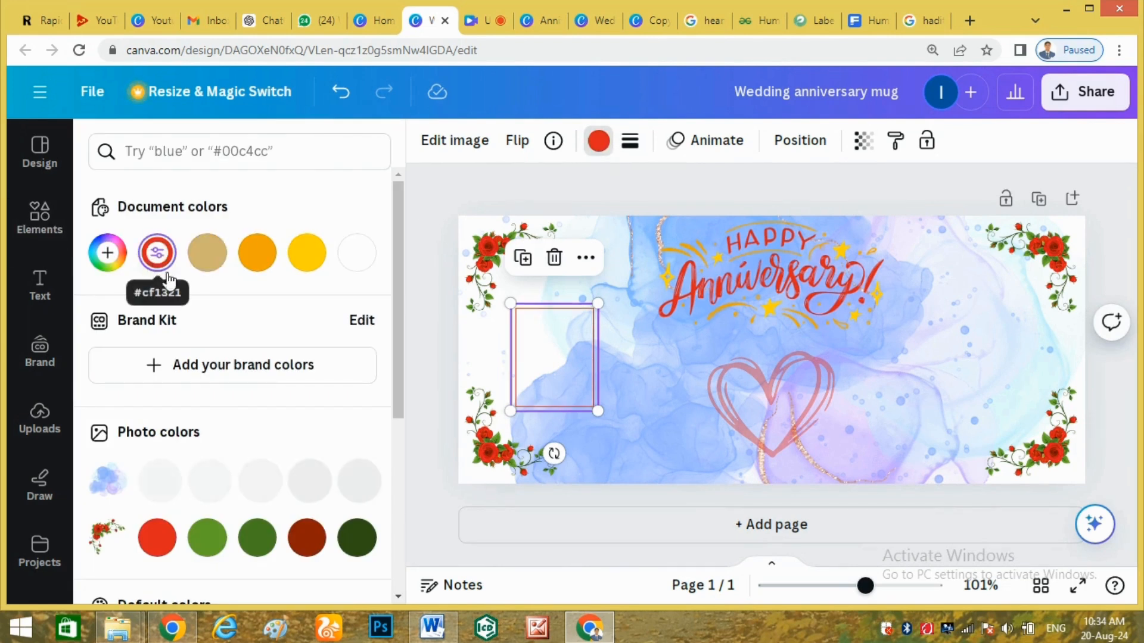
pyautogui.click(614, 381)
pyautogui.moveTo(572, 349); pyautogui.dragTo(571, 355)
# Search the elements for "married couple" and list only the photo results.
pyautogui.click(40, 217)
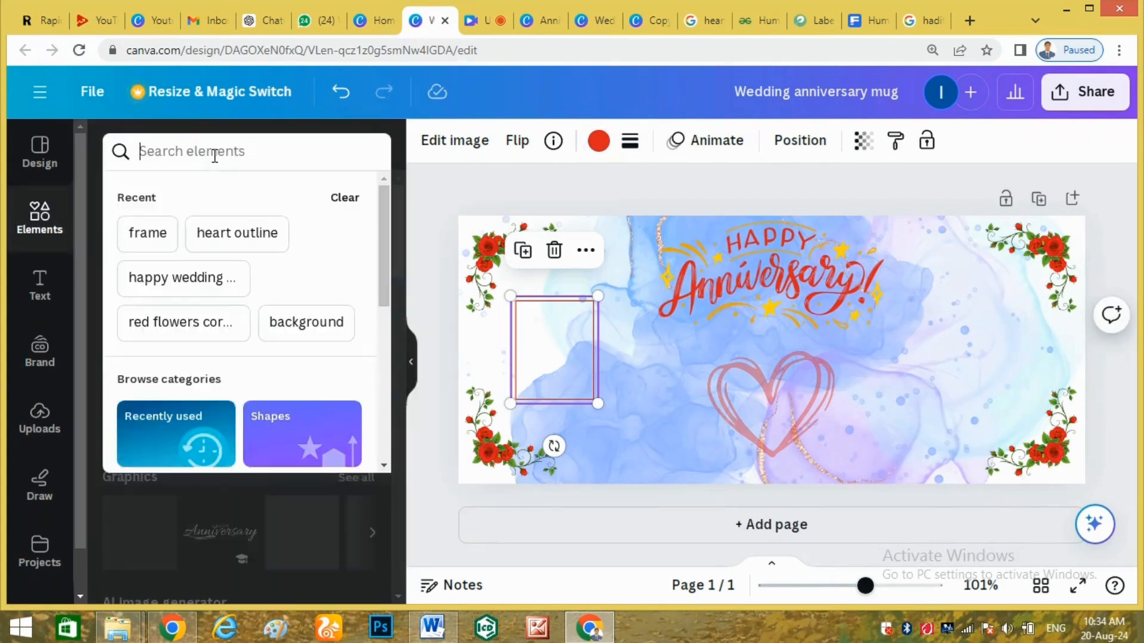
pyautogui.write('ma')
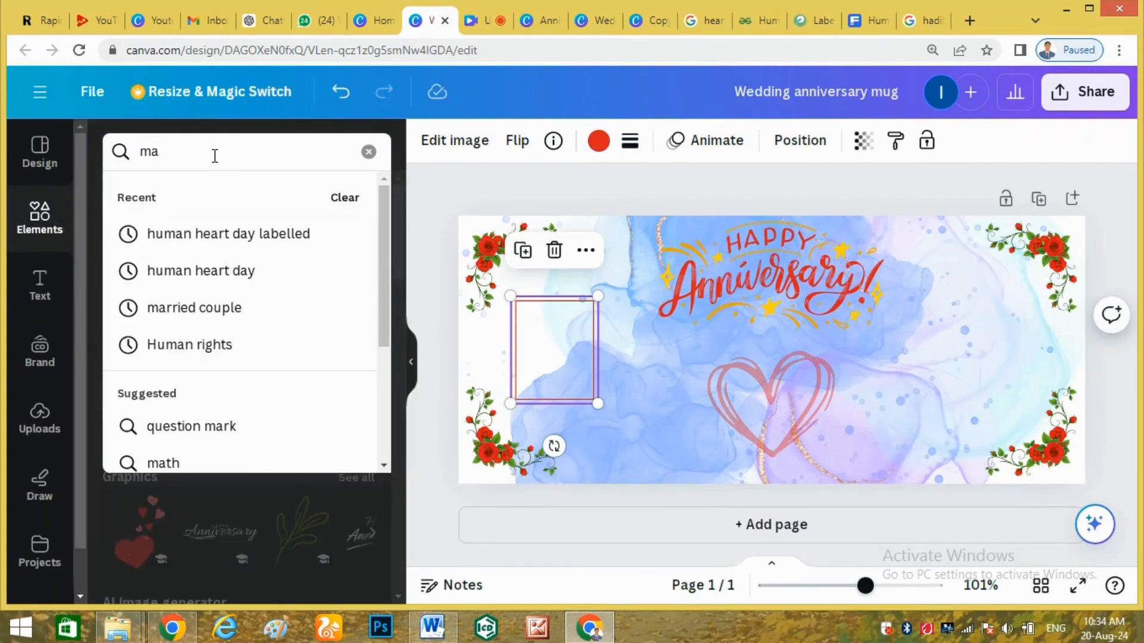
pyautogui.write('rr')
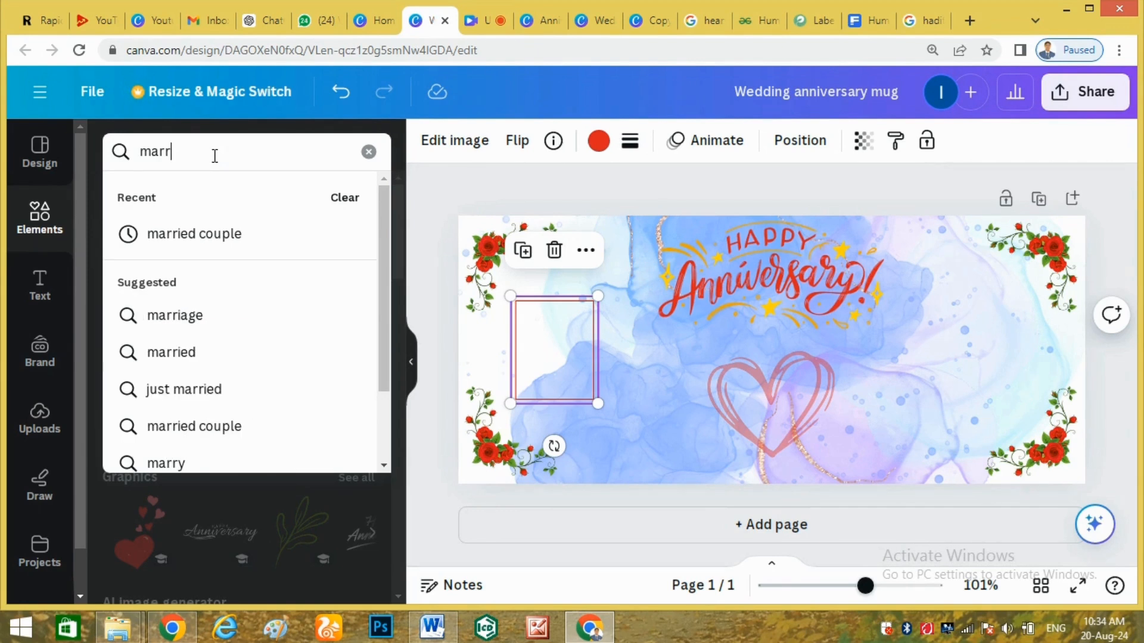
pyautogui.press('Down')
pyautogui.press('Return')
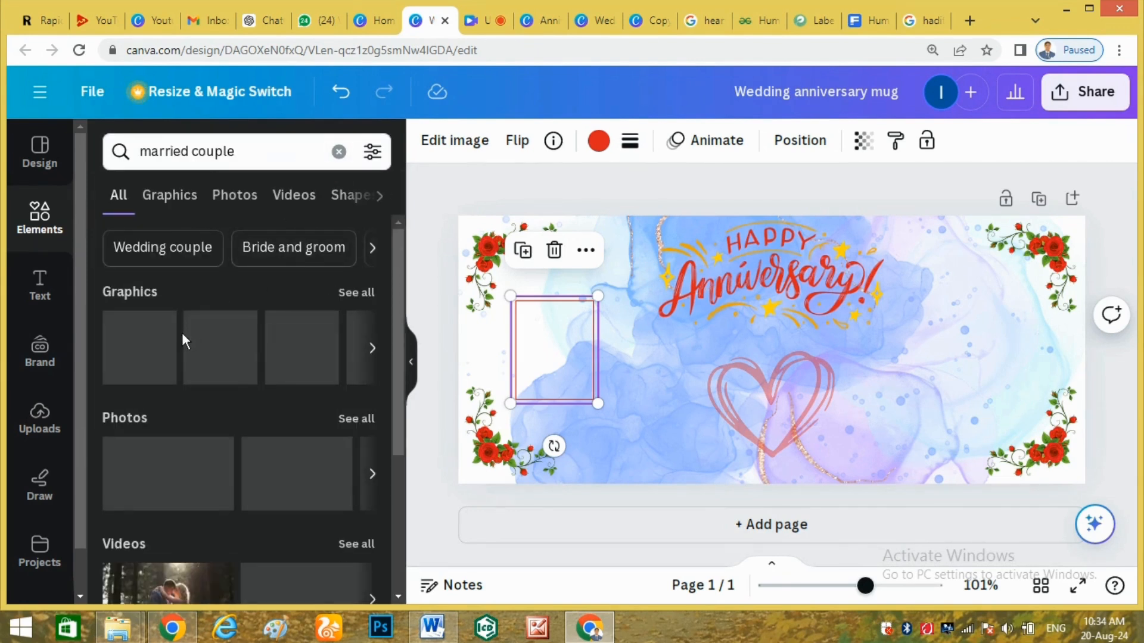
pyautogui.click(373, 418)
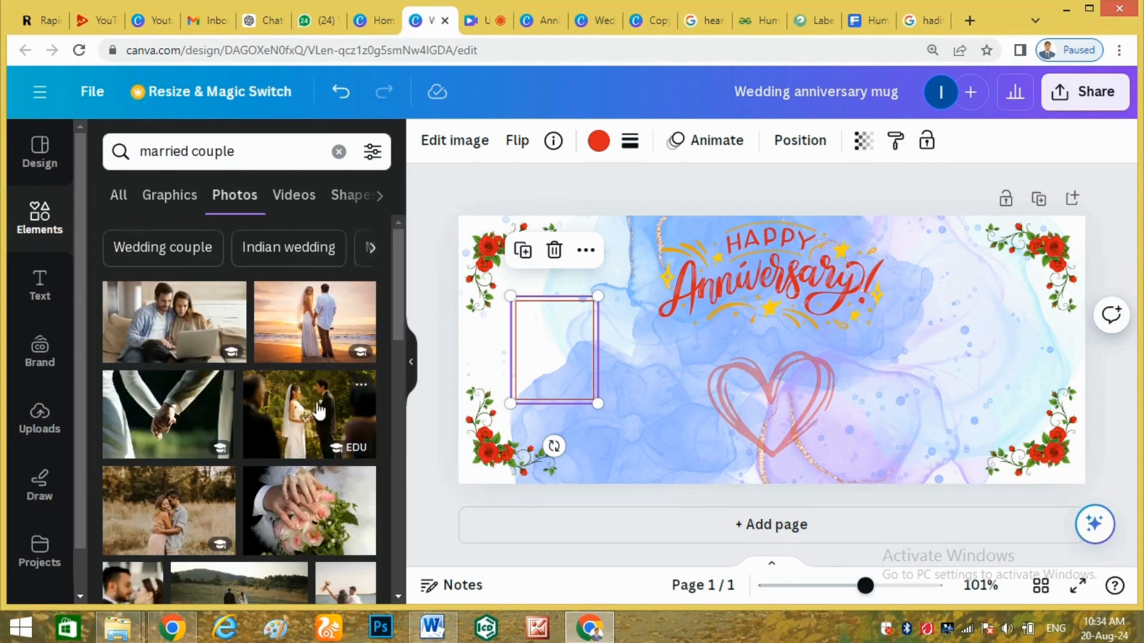
# Add the portrait photo of the bride with a bouquet beside the groom, shrink it and place it over the red frame.
pyautogui.scroll(-5, 283, 408)
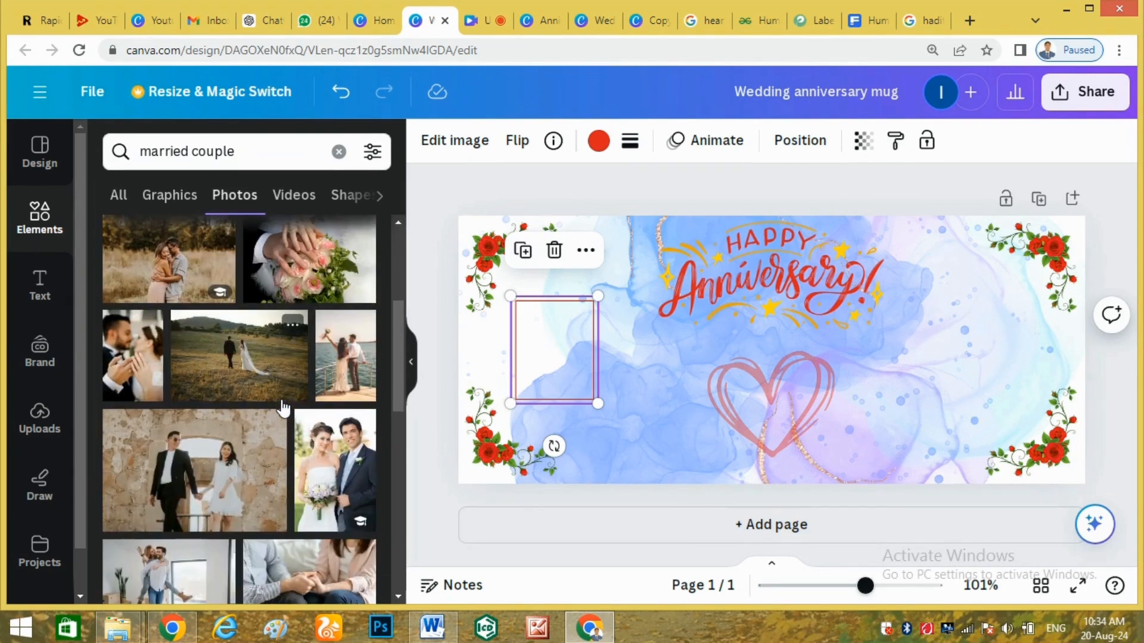
pyautogui.click(332, 466)
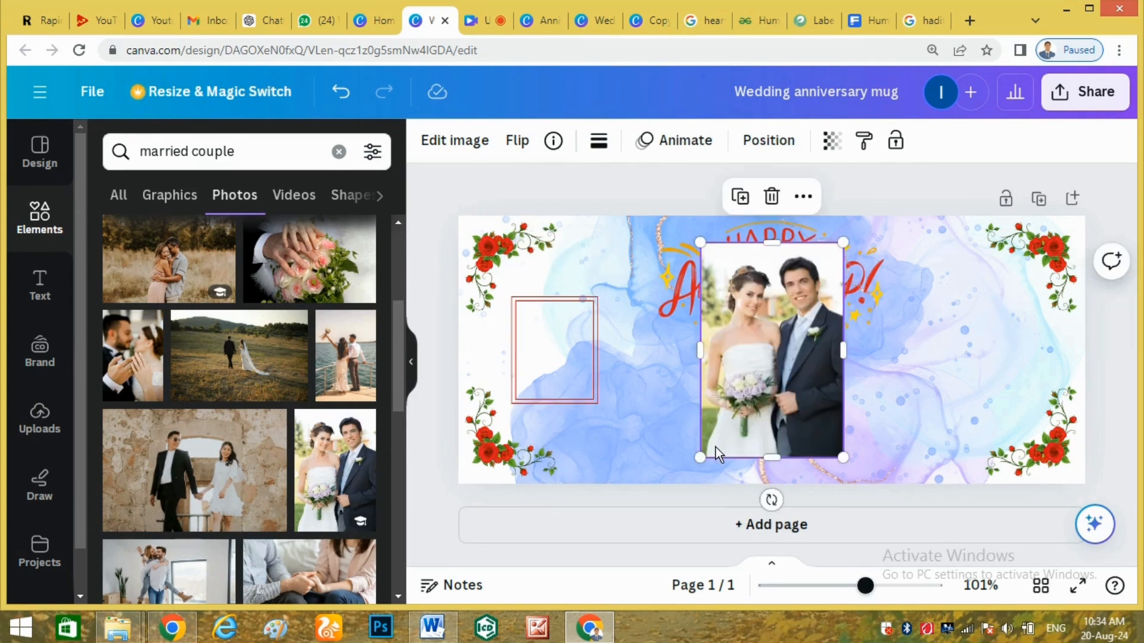
pyautogui.moveTo(705, 454); pyautogui.dragTo(714, 329)
pyautogui.moveTo(778, 314); pyautogui.dragTo(539, 369)
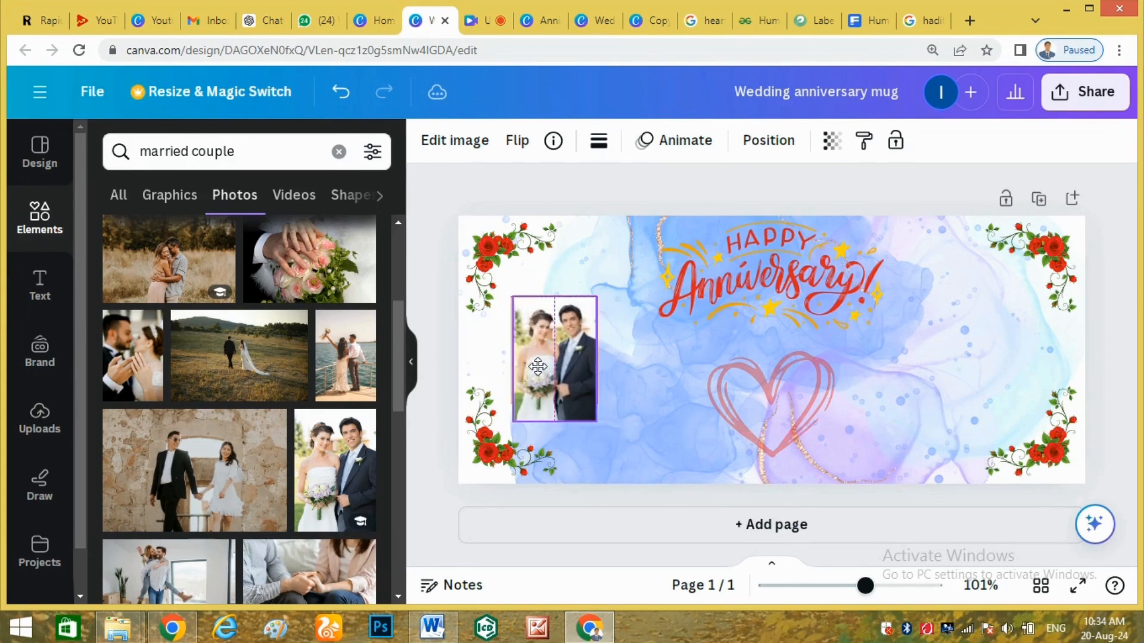
# Reduce the couple photo and crop its lower edge so it fits inside the red frame.
pyautogui.moveTo(588, 419); pyautogui.dragTo(590, 414)
pyautogui.moveTo(558, 361); pyautogui.dragTo(564, 369)
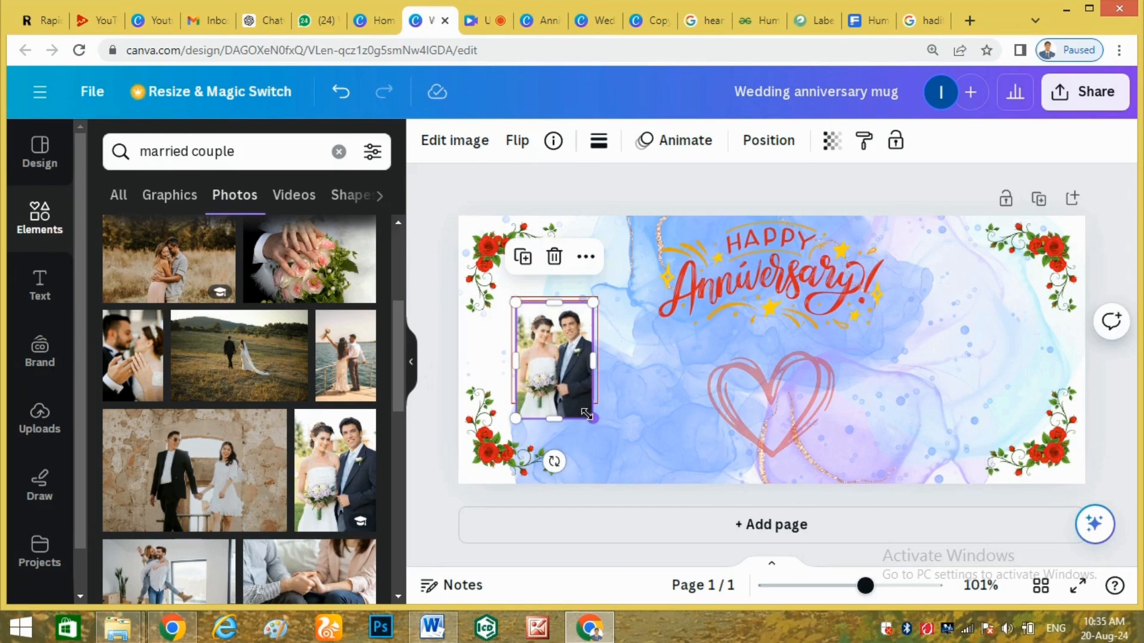
pyautogui.moveTo(586, 412); pyautogui.dragTo(565, 374)
pyautogui.moveTo(553, 413); pyautogui.dragTo(555, 397)
pyautogui.click(610, 402)
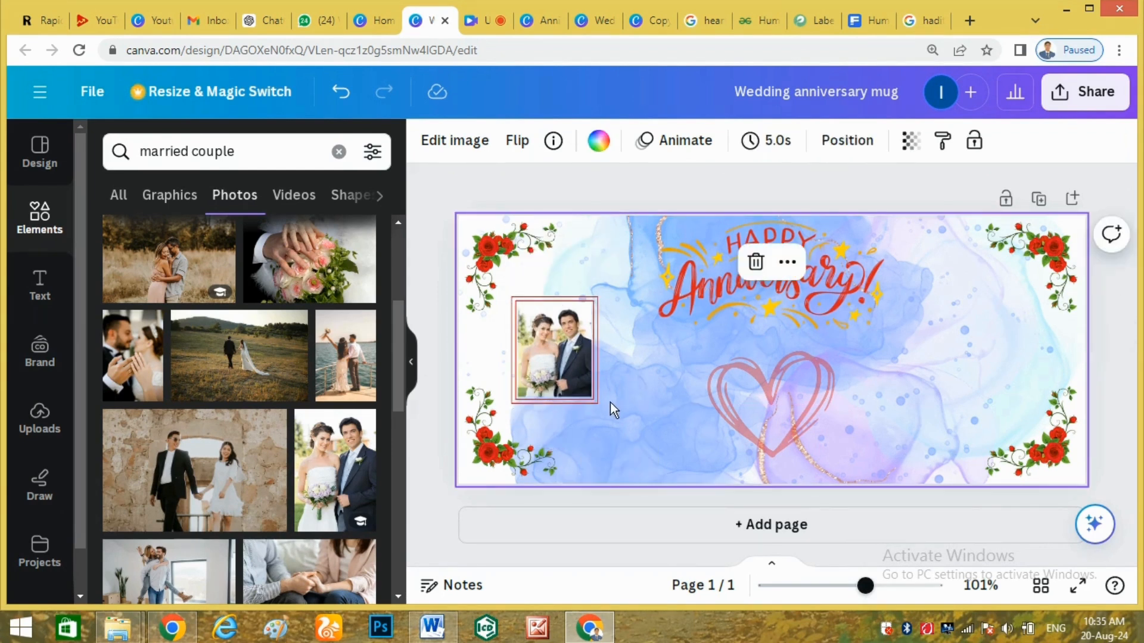
# Group the couple photo with its red frame, then enlarge the group slightly while keeping it vertically centred on the page.
pyautogui.moveTo(621, 290); pyautogui.dragTo(513, 400)
pyautogui.click(621, 398)
pyautogui.moveTo(620, 346); pyautogui.dragTo(515, 375)
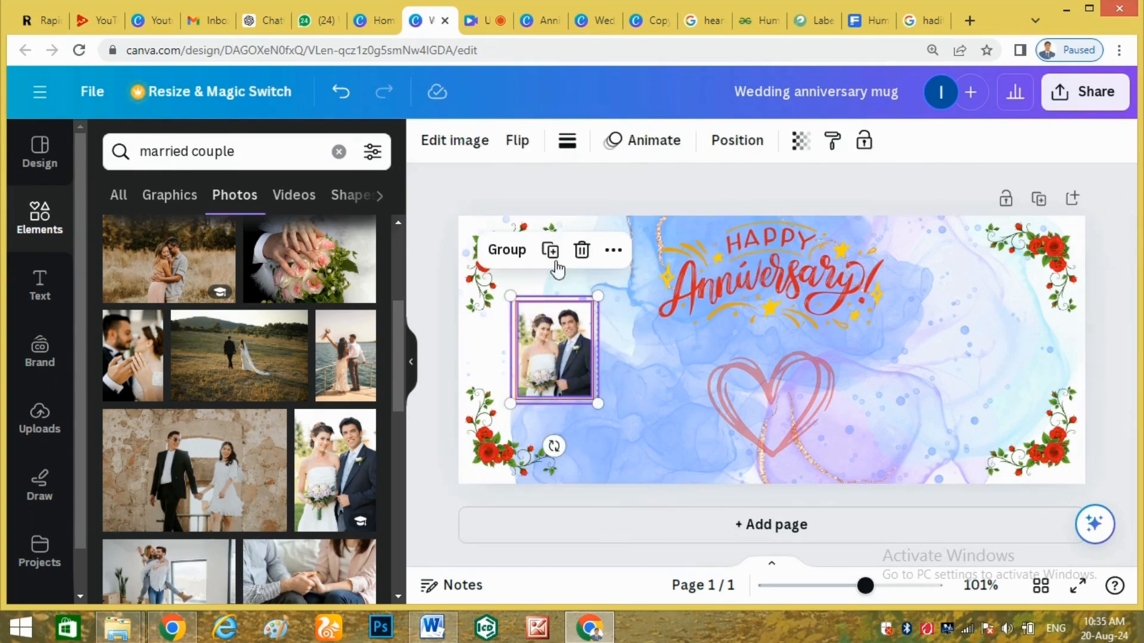
pyautogui.click(507, 249)
pyautogui.moveTo(597, 406); pyautogui.dragTo(614, 431)
pyautogui.moveTo(557, 395); pyautogui.dragTo(558, 384)
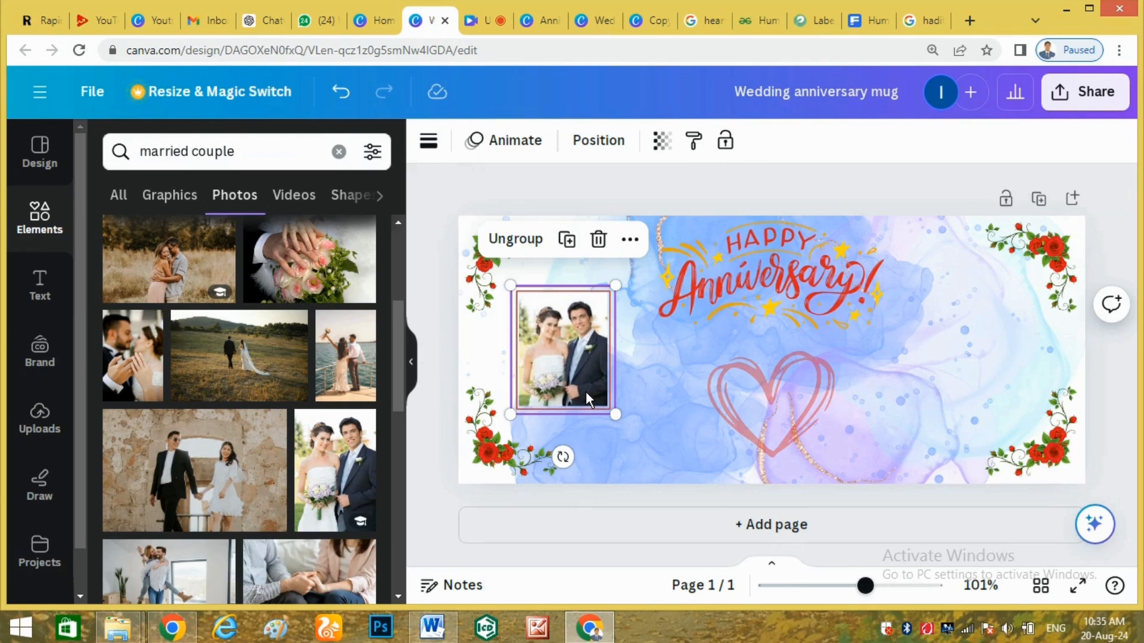
# Duplicate the framed couple photo and place the copy between the page's right rose corners, level with the original.
pyautogui.hotkey('ctrl', 'd')
pyautogui.moveTo(597, 392); pyautogui.dragTo(987, 378)
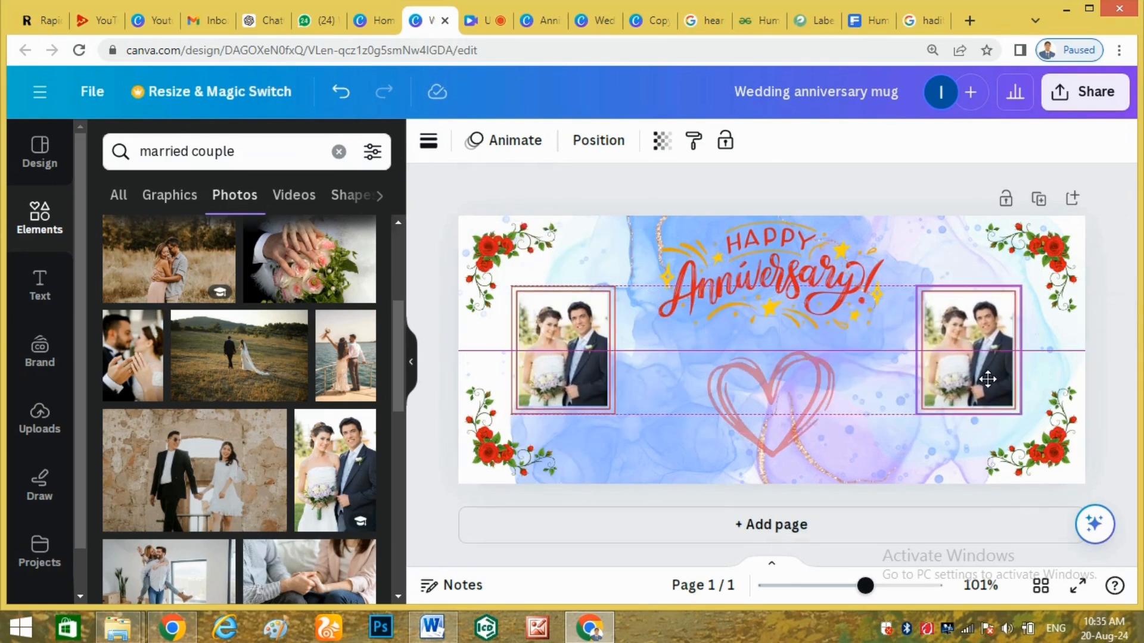
pyautogui.moveTo(987, 379); pyautogui.dragTo(991, 378)
pyautogui.click(871, 465)
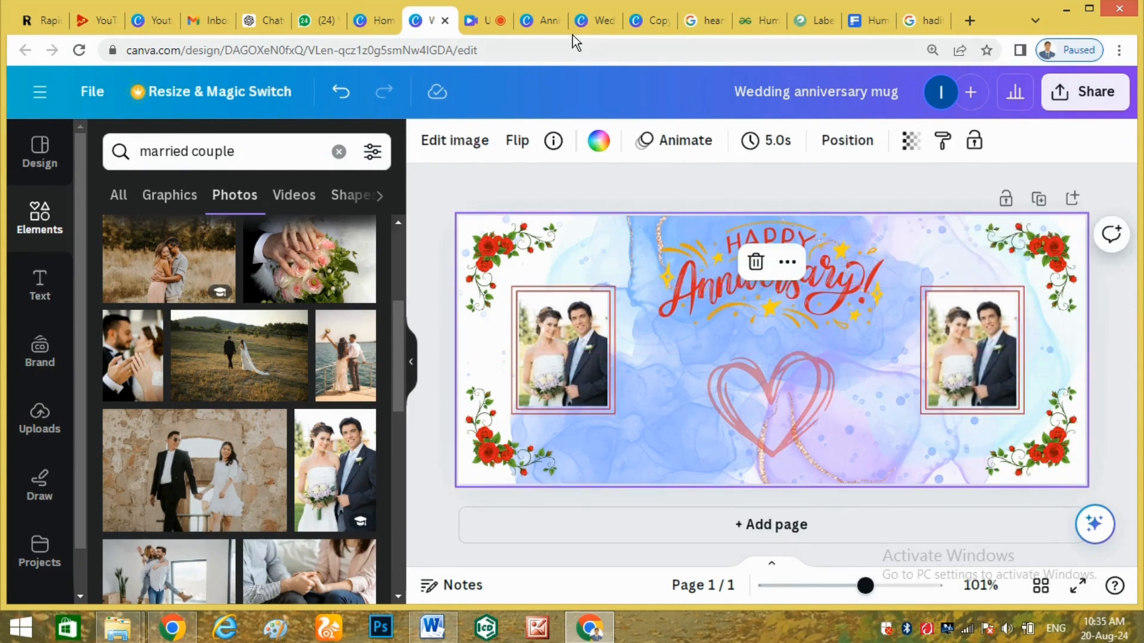
# Add a subheading reading "My Love! To my dearest better half, on this special day. I celebrate the amazing woman who completes me".
pyautogui.click(41, 285)
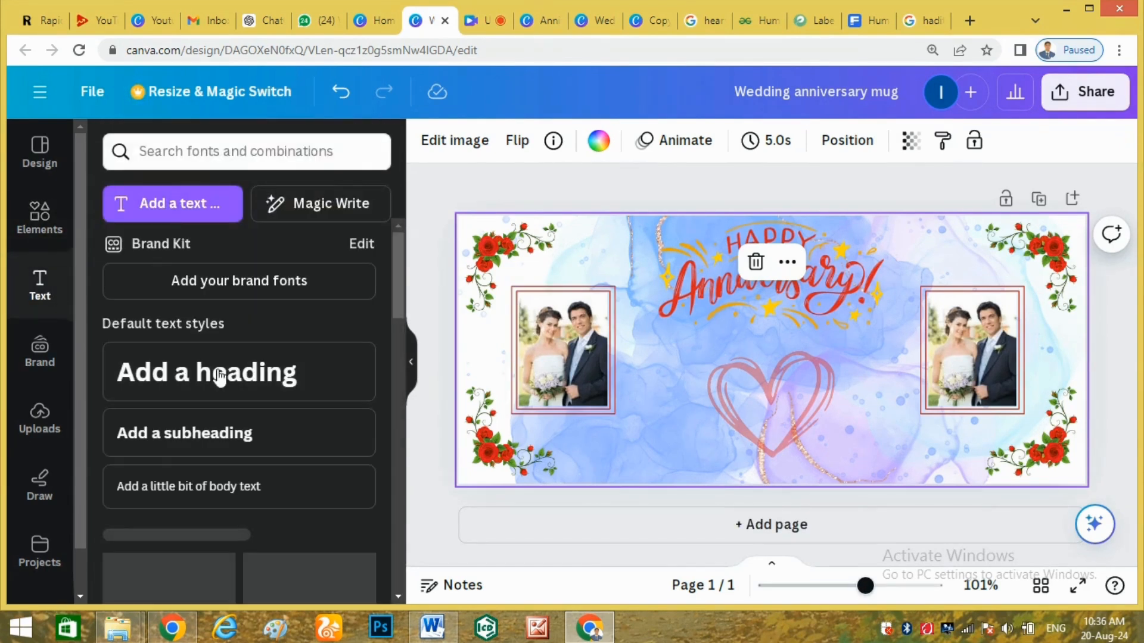
pyautogui.click(238, 434)
pyautogui.click(800, 352)
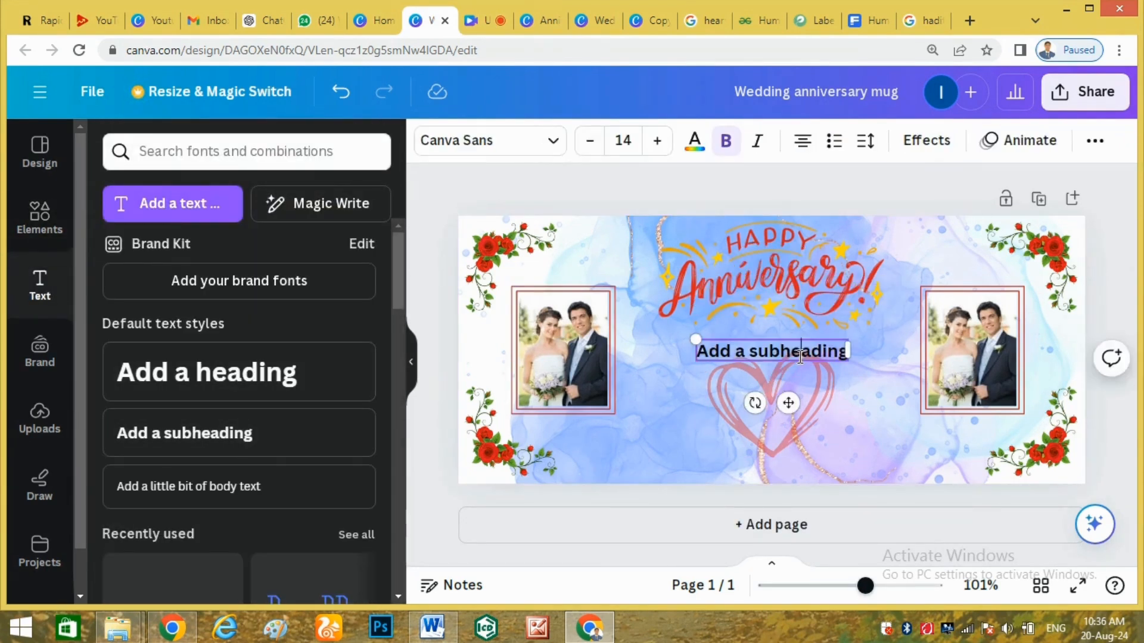
pyautogui.hotkey('ctrl', 'a')
pyautogui.write('My Love! To my dearest better half, on this special day. I celebrate the amazing woman who completes me')
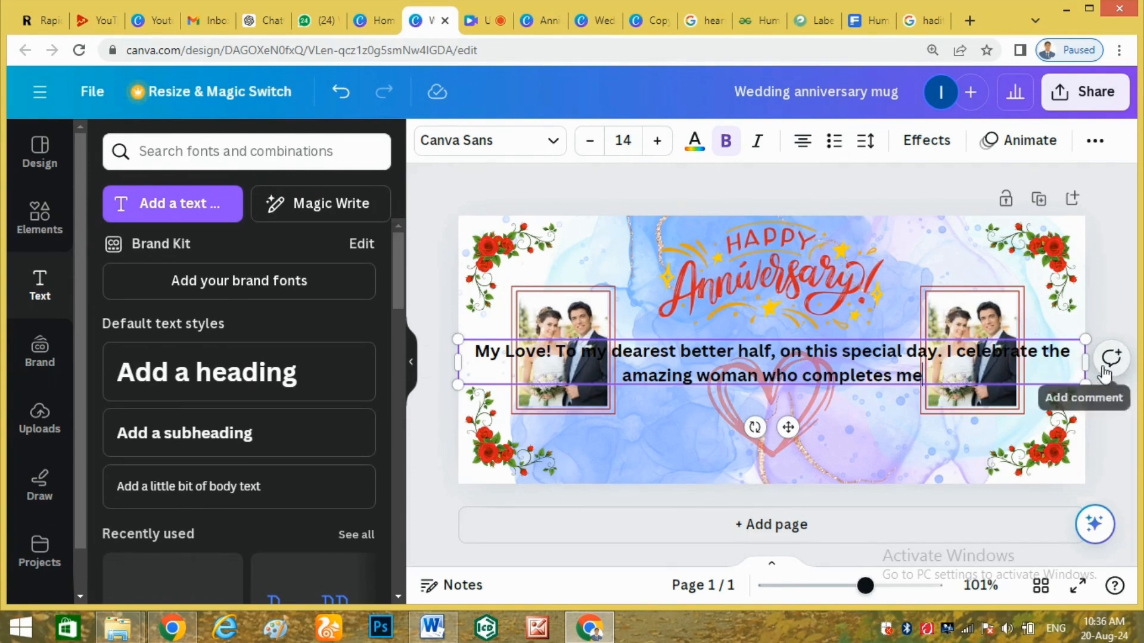
# Narrow the message's text box to five lines and place it below the anniversary lettering, between the two framed photos.
pyautogui.moveTo(1085, 360); pyautogui.dragTo(673, 370)
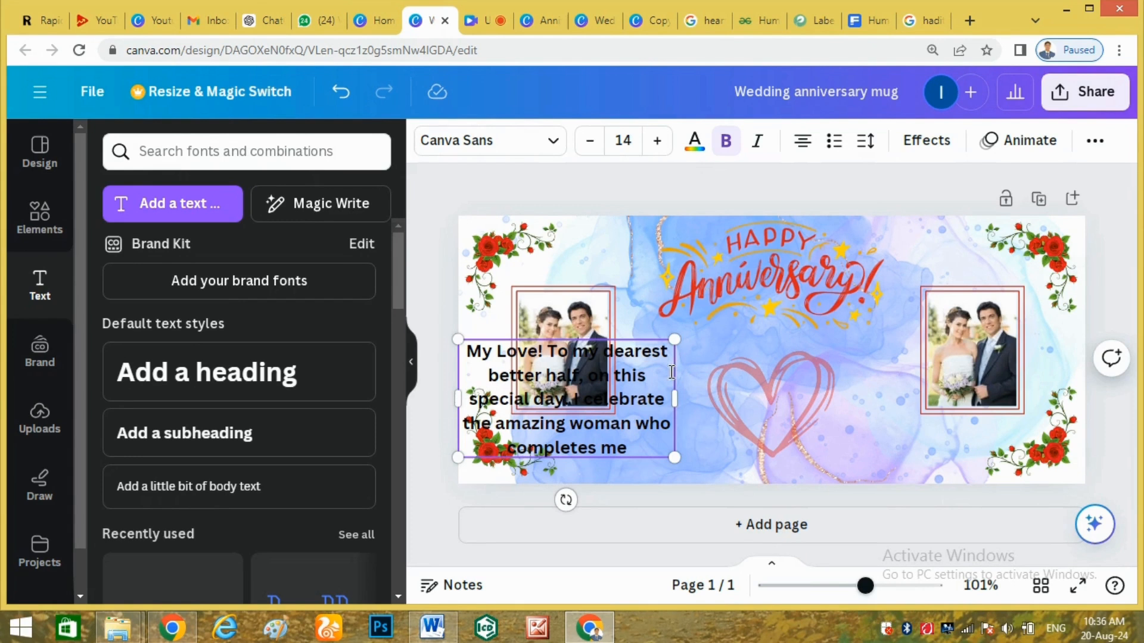
pyautogui.click(713, 347)
pyautogui.moveTo(596, 370); pyautogui.dragTo(799, 388)
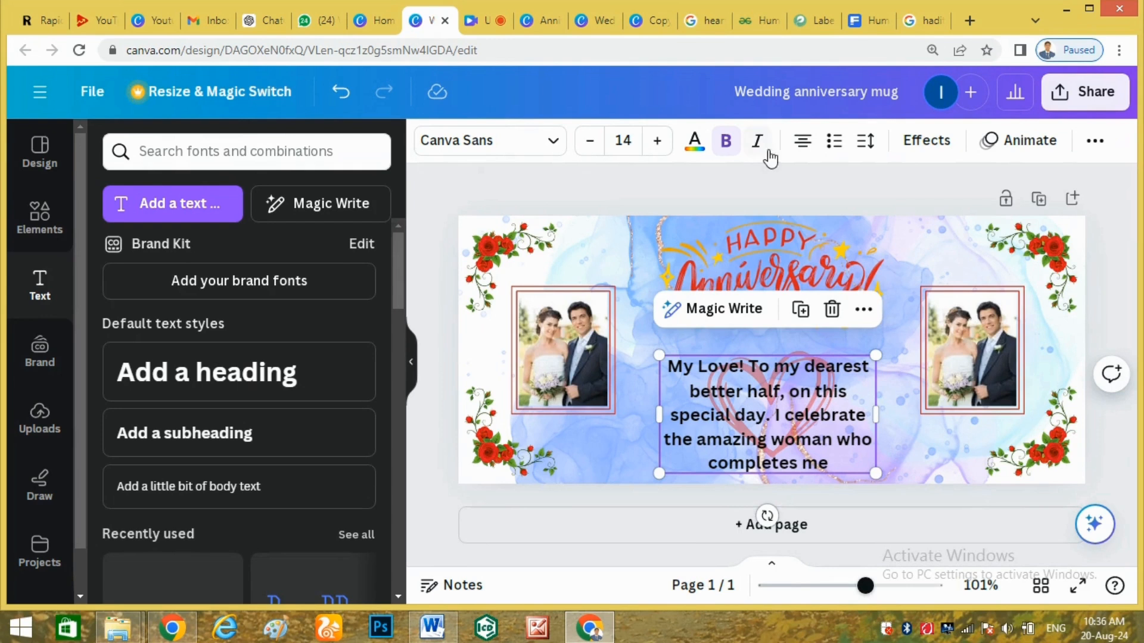
# Colour the message text red and give it a white Outline effect with a thickness of 200.
pyautogui.click(695, 143)
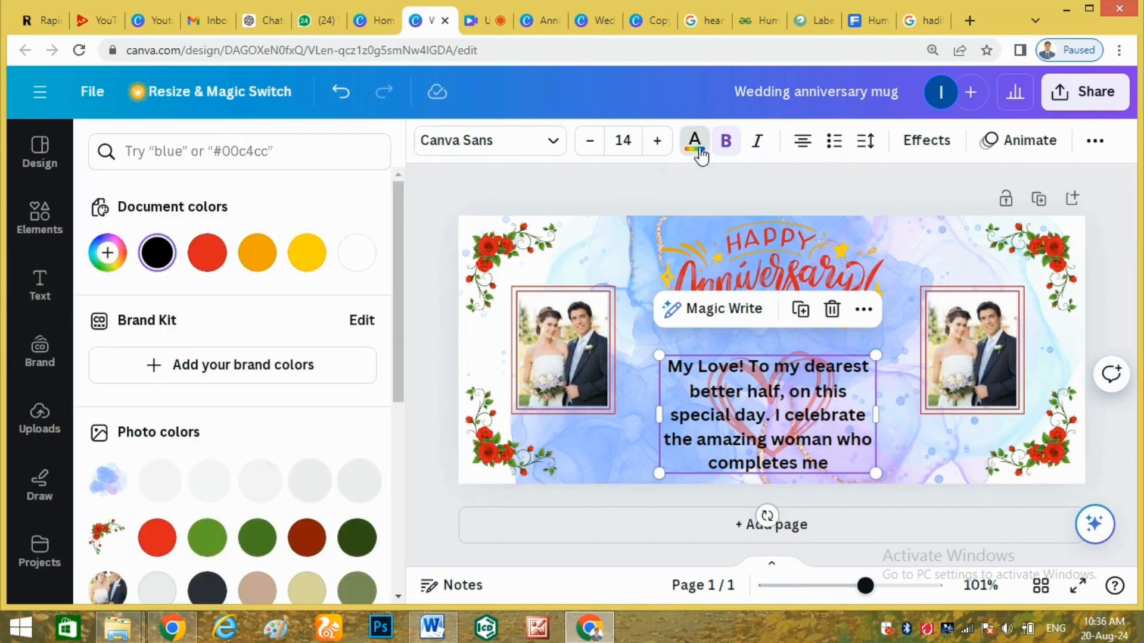
pyautogui.click(207, 253)
pyautogui.click(926, 140)
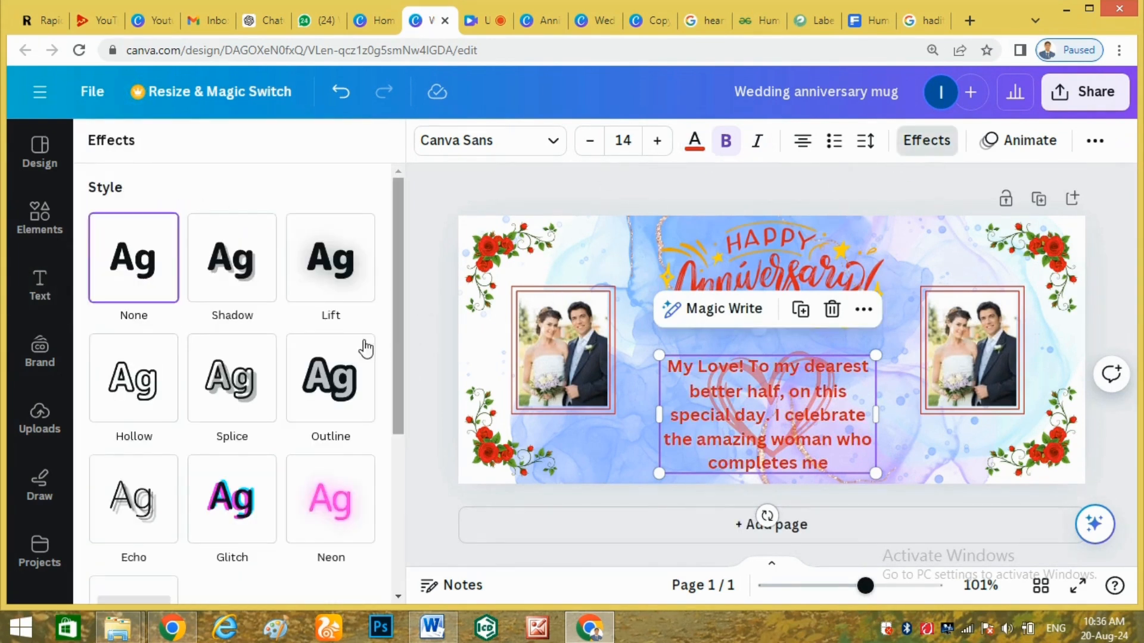
pyautogui.click(311, 401)
pyautogui.scroll(-4, 214, 362)
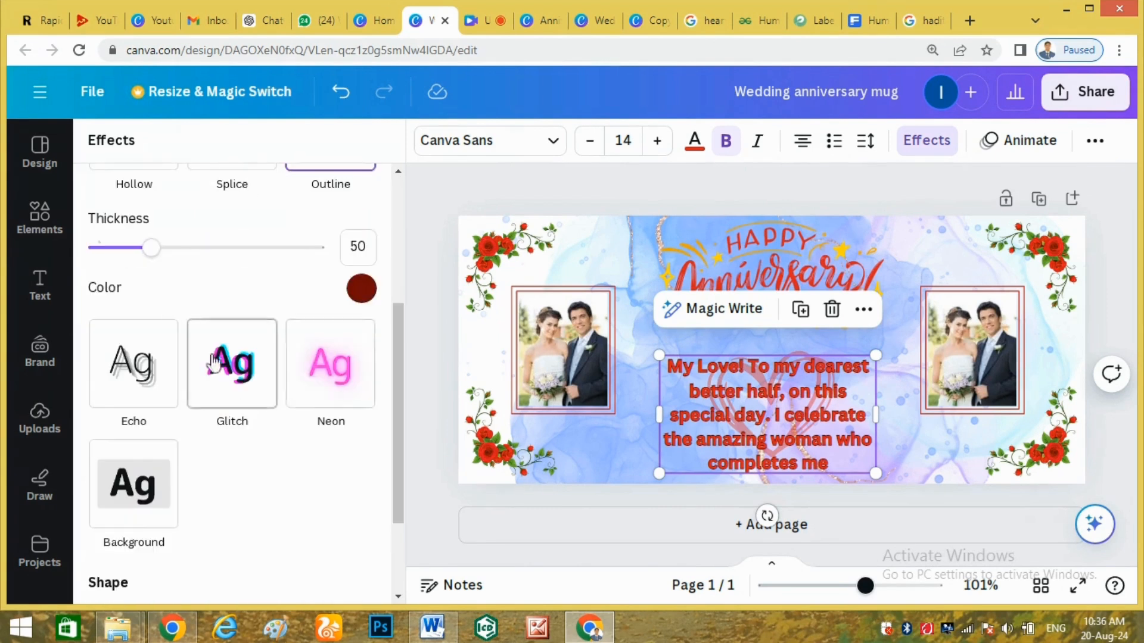
pyautogui.moveTo(152, 247); pyautogui.dragTo(315, 248)
pyautogui.click(361, 288)
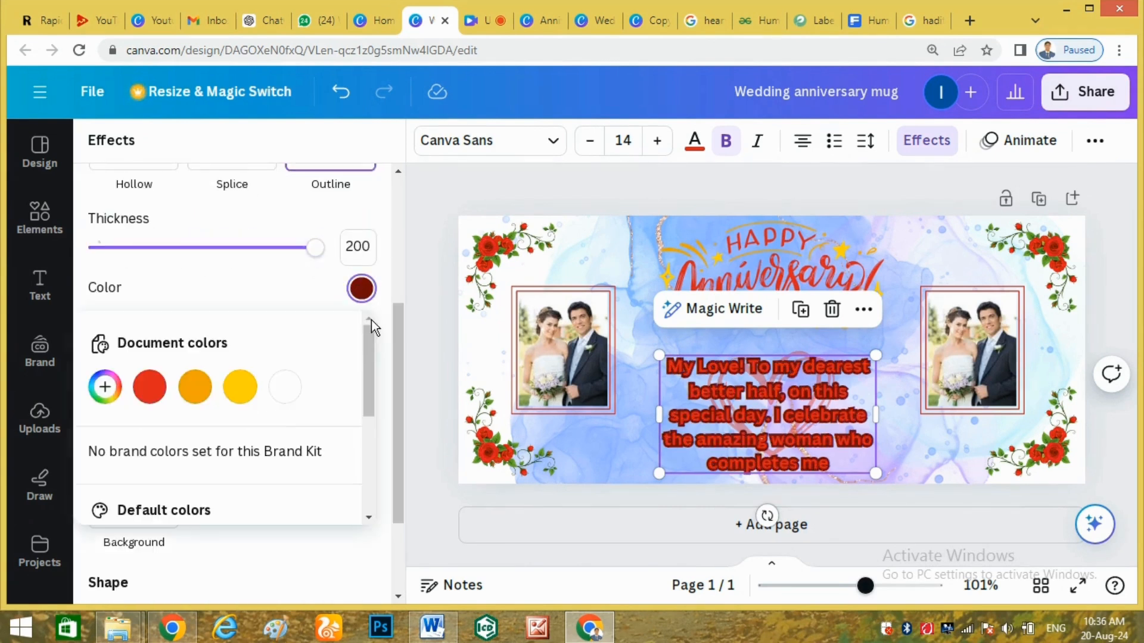
pyautogui.click(285, 387)
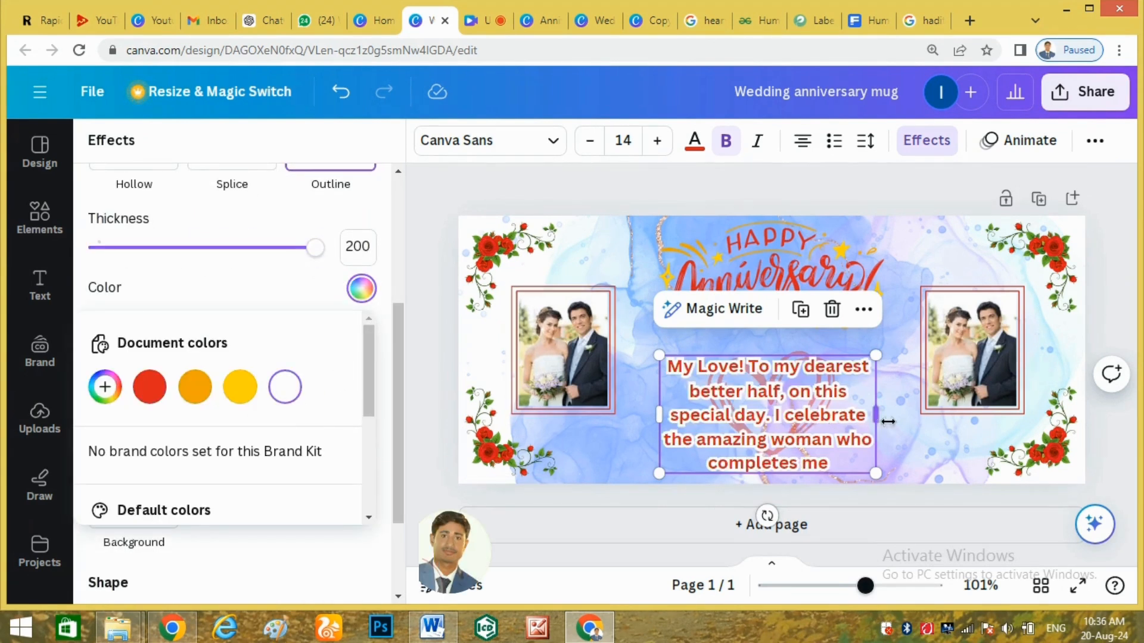
# Change the message's font to Gagalin.
pyautogui.click(550, 142)
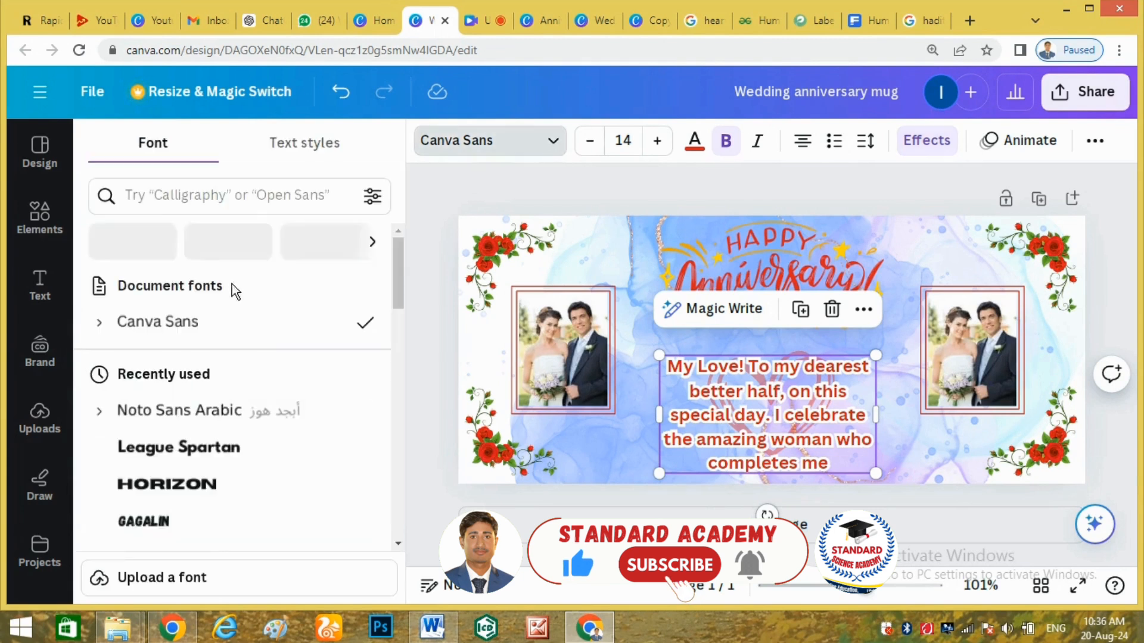
pyautogui.click(150, 521)
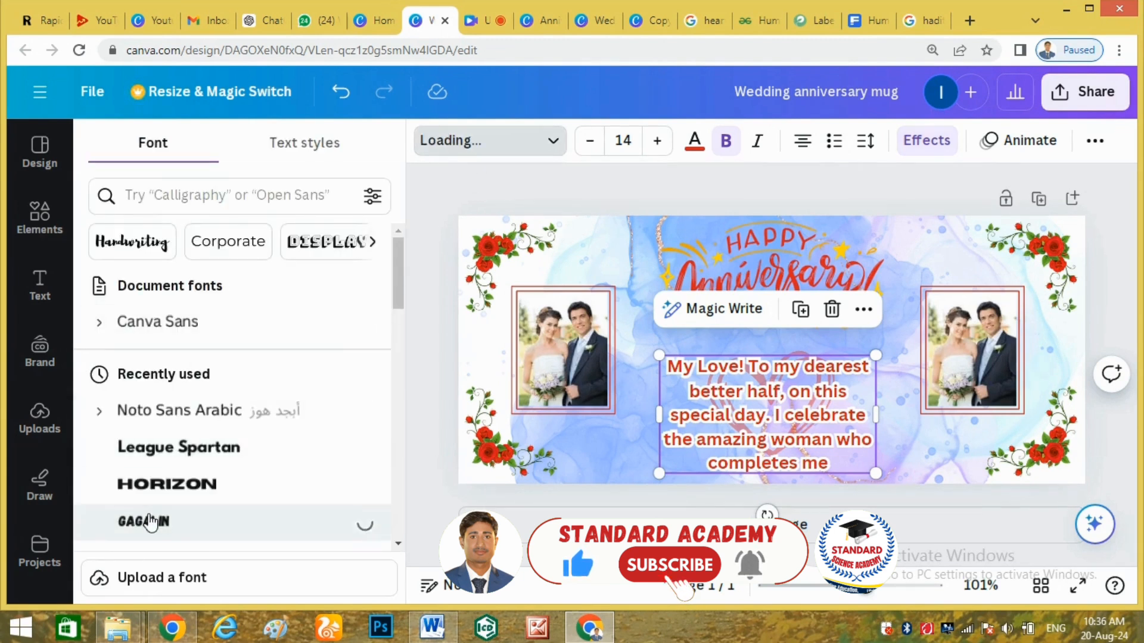
pyautogui.click(909, 442)
# Move the heart out to the message's lower left and reposition the message beneath the anniversary lettering.
pyautogui.moveTo(794, 400); pyautogui.dragTo(842, 352)
pyautogui.moveTo(761, 454); pyautogui.dragTo(696, 445)
pyautogui.moveTo(651, 403); pyautogui.dragTo(659, 435)
pyautogui.moveTo(810, 384); pyautogui.dragTo(764, 429)
# Set the message's font size to 13 and narrow its box so the text wraps onto five lines.
pyautogui.click(590, 149)
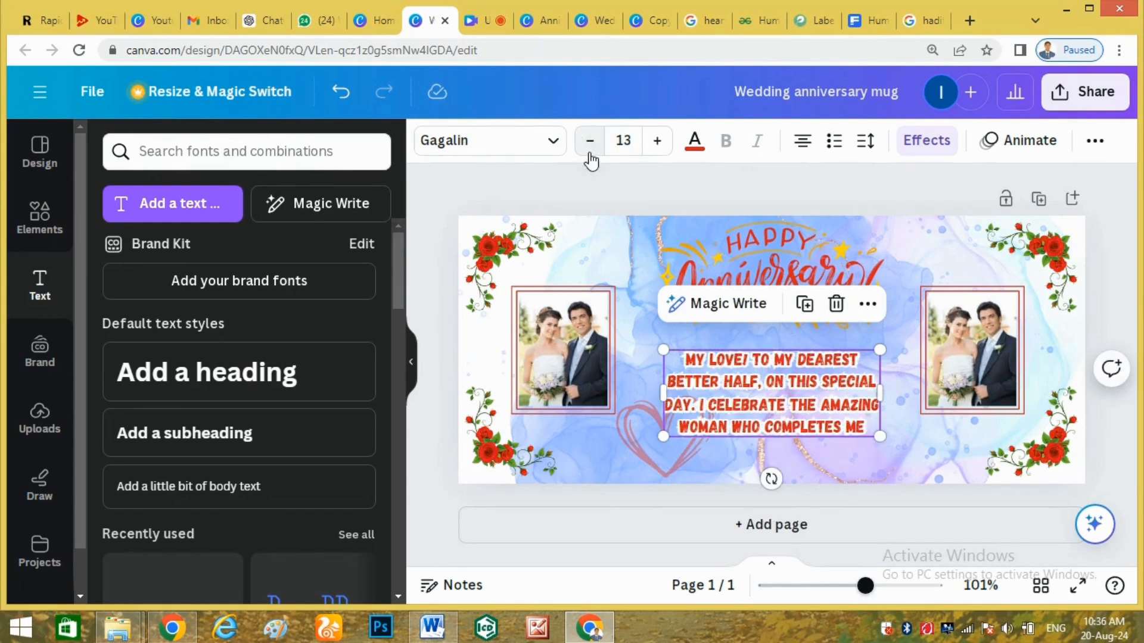
pyautogui.moveTo(873, 392); pyautogui.dragTo(860, 396)
pyautogui.click(889, 379)
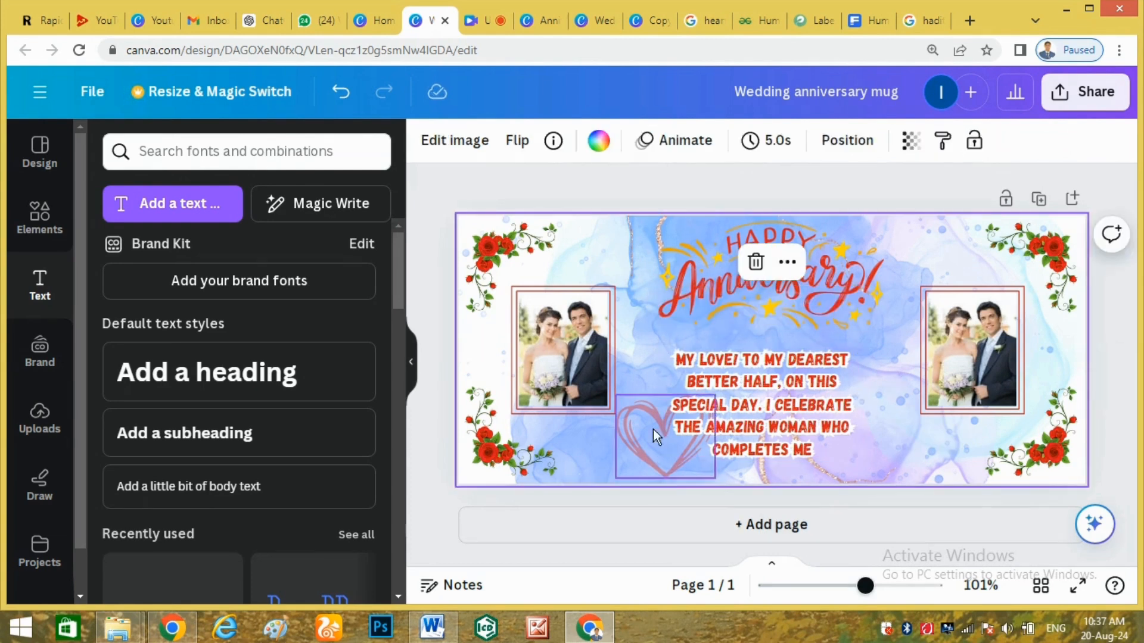
# Shift the heart slightly farther from the message and tilt it counterclockwise.
pyautogui.click(634, 440)
pyautogui.moveTo(632, 437); pyautogui.dragTo(618, 444)
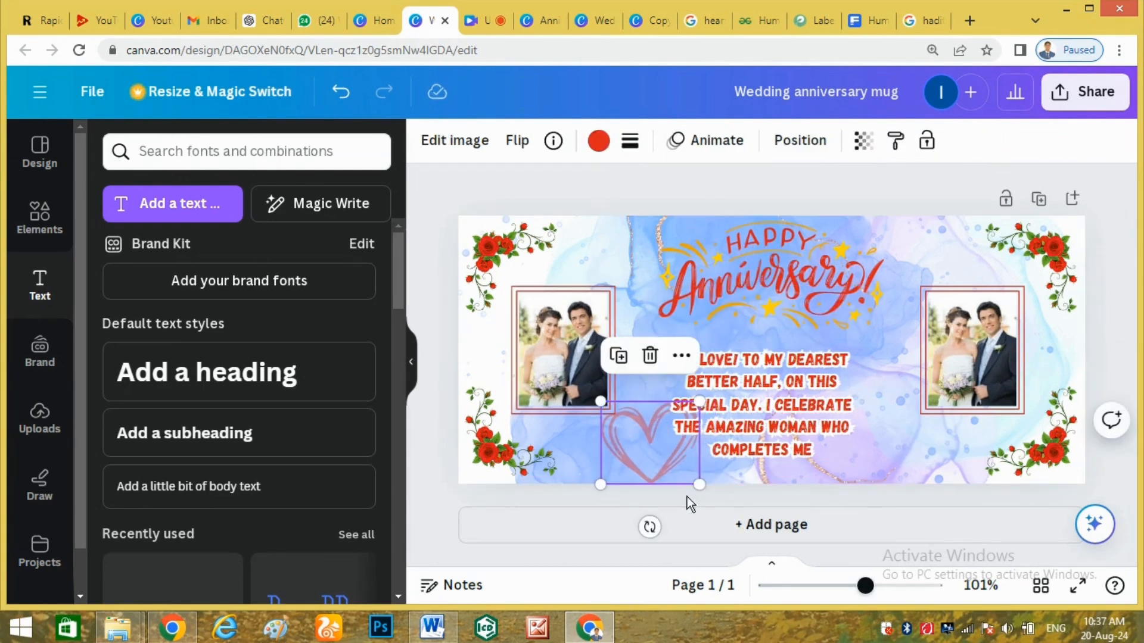
pyautogui.moveTo(652, 532); pyautogui.dragTo(705, 523)
# Duplicate the tilted heart, place the copy at the message's lower right and rotate it to about 38° so it mirrors the original.
pyautogui.moveTo(654, 434); pyautogui.dragTo(870, 412)
pyautogui.hotkey('ctrl', 'd')
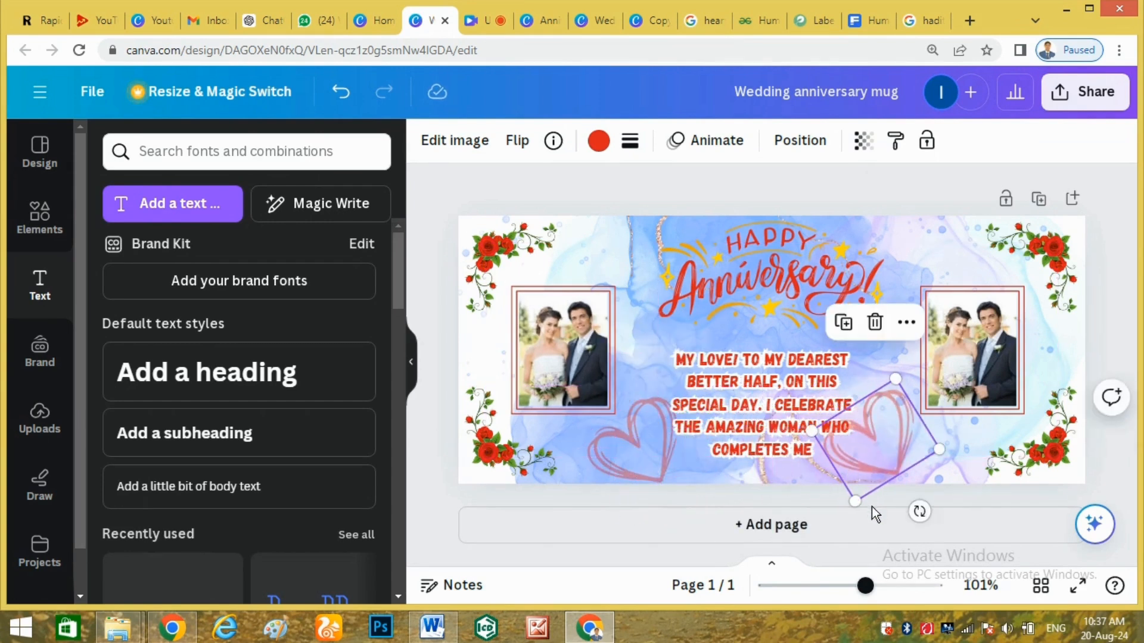
pyautogui.moveTo(919, 511); pyautogui.dragTo(813, 539)
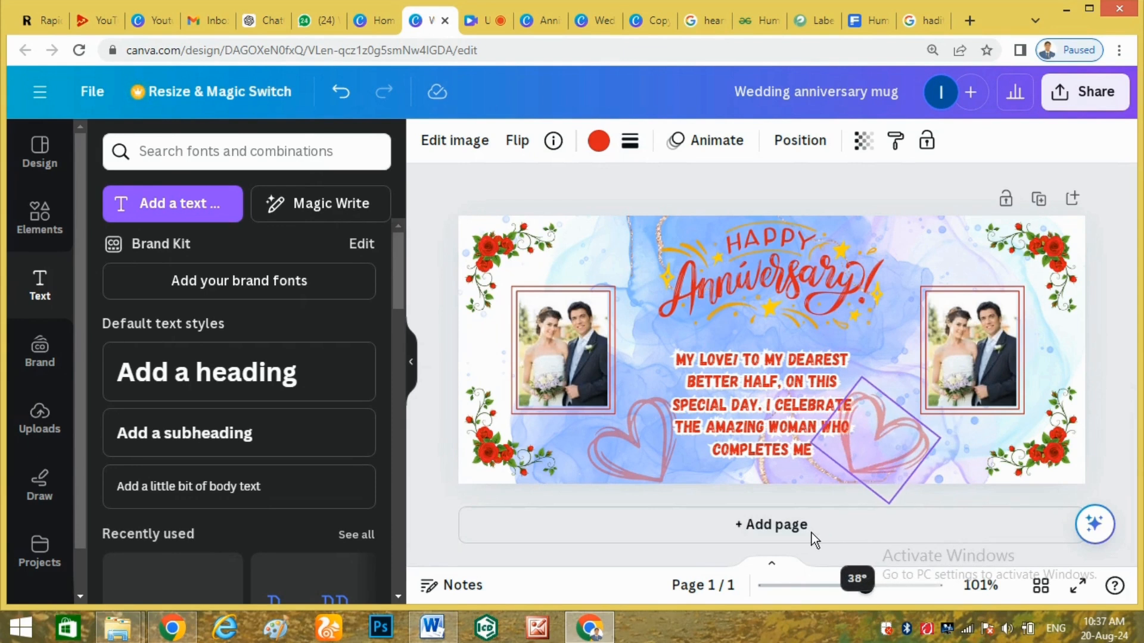
pyautogui.moveTo(875, 425); pyautogui.dragTo(883, 431)
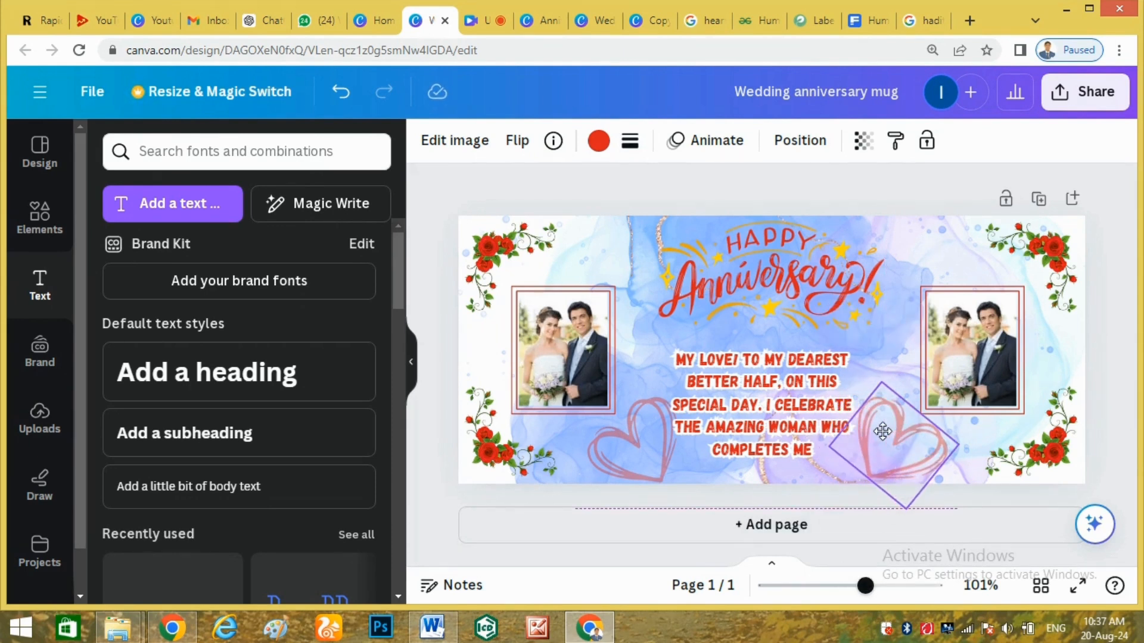
pyautogui.moveTo(857, 418); pyautogui.dragTo(859, 395)
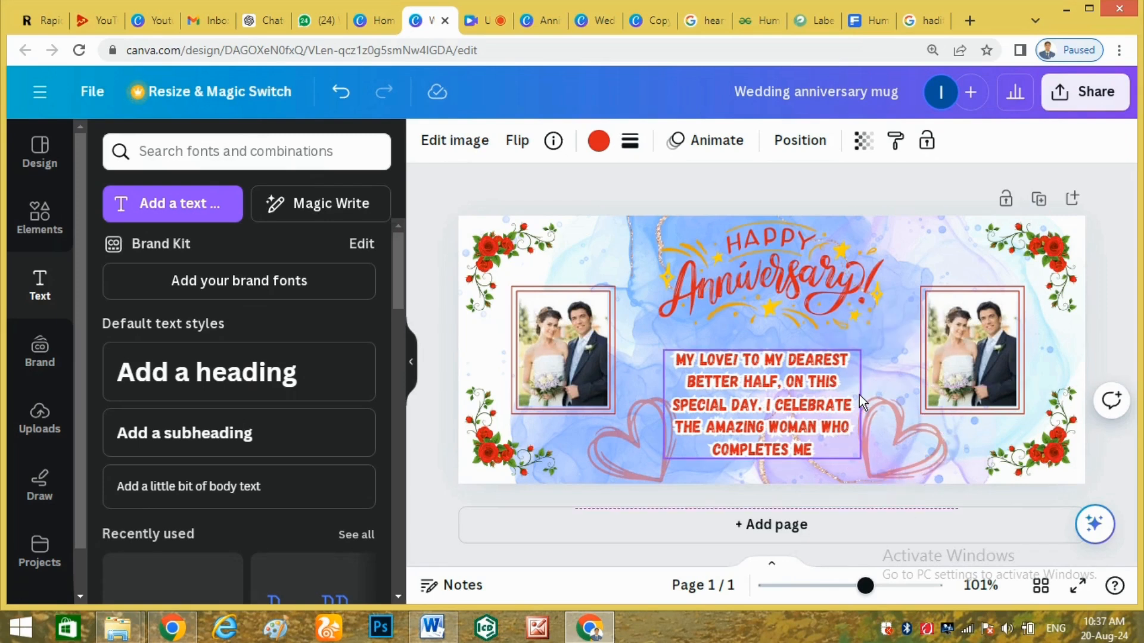
pyautogui.click(918, 245)
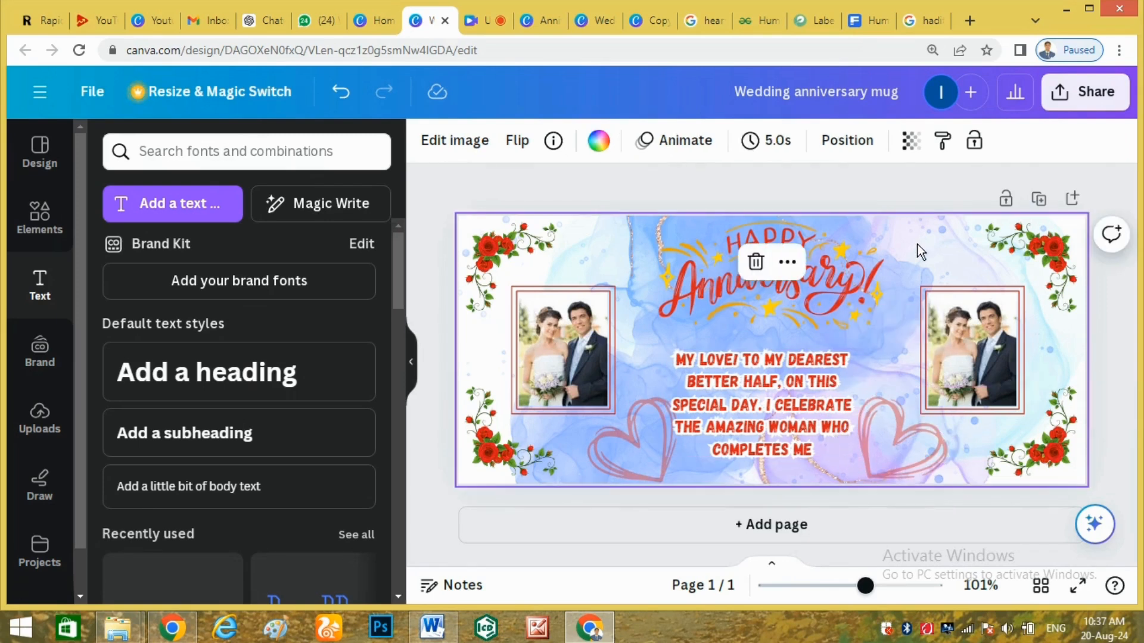
# Nudge the message slightly right and move it up closer to the anniversary lettering.
pyautogui.click(777, 383)
pyautogui.moveTo(778, 382); pyautogui.dragTo(780, 381)
pyautogui.click(1104, 329)
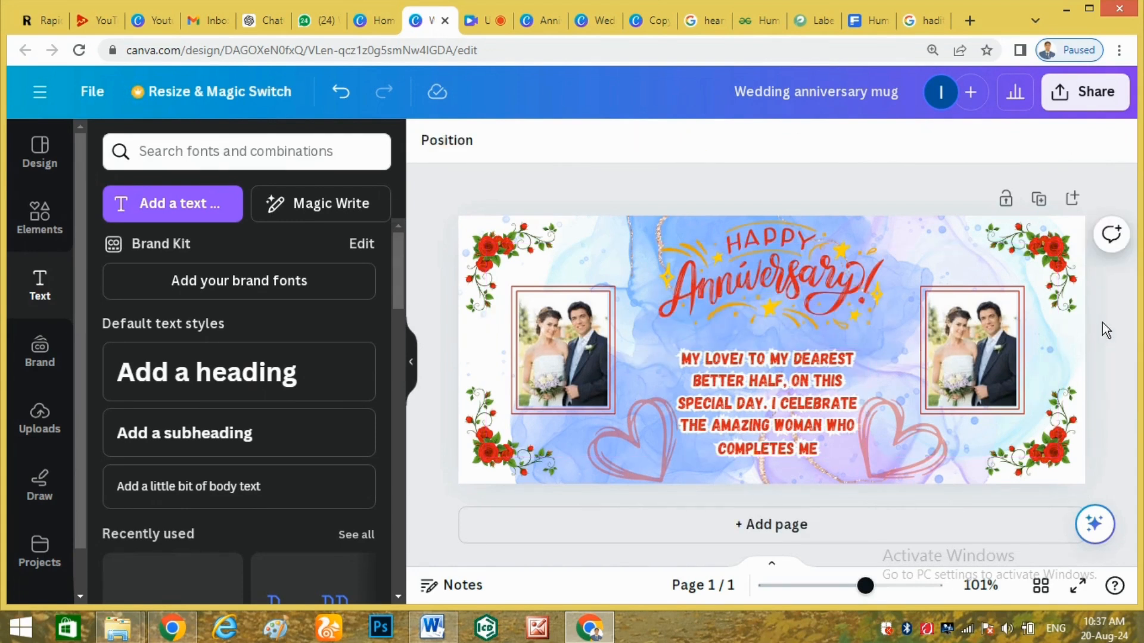
pyautogui.click(787, 398)
pyautogui.moveTo(788, 398); pyautogui.dragTo(787, 393)
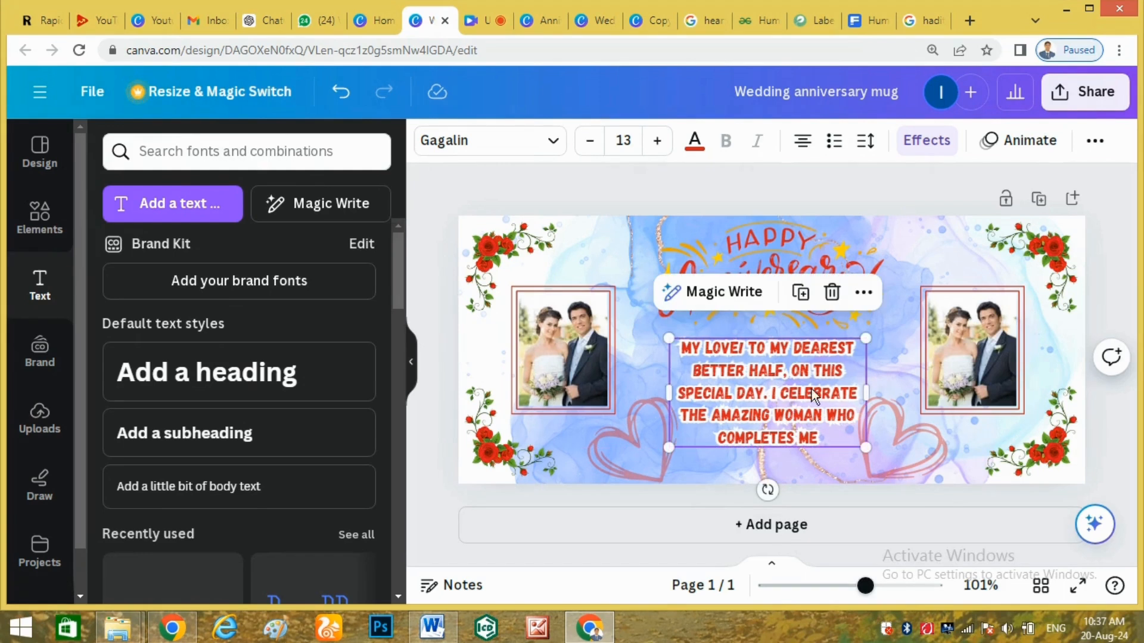
pyautogui.click(1104, 285)
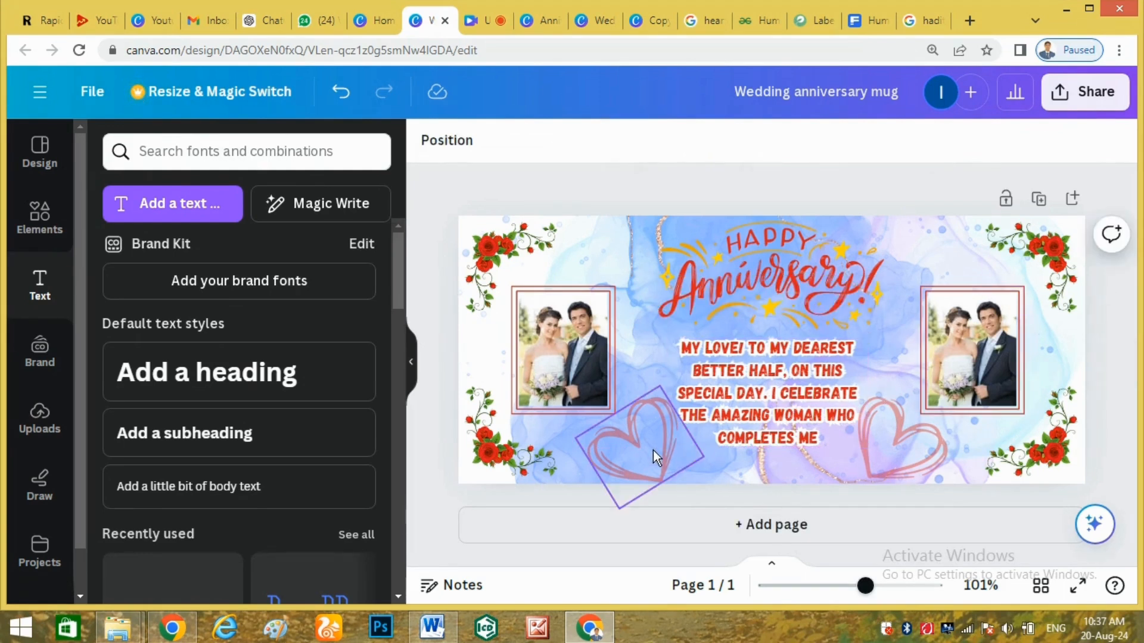
# Nudge the left heart slightly outward and shift the message a little to the left, between the two hearts.
pyautogui.click(653, 450)
pyautogui.click(653, 450)
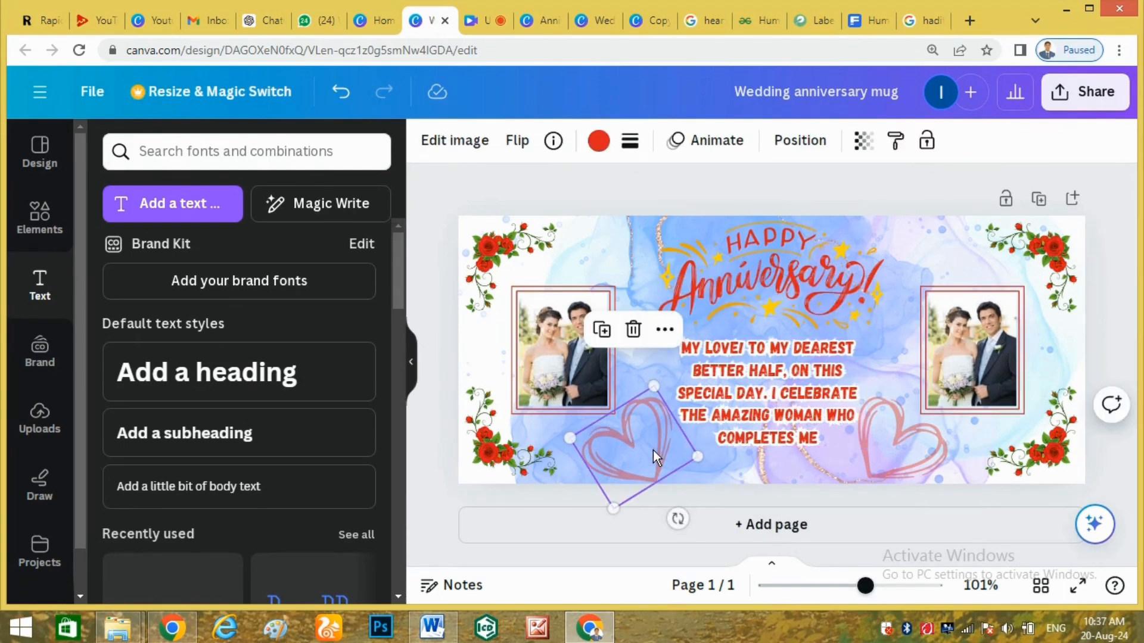
pyautogui.click(788, 409)
pyautogui.click(789, 411)
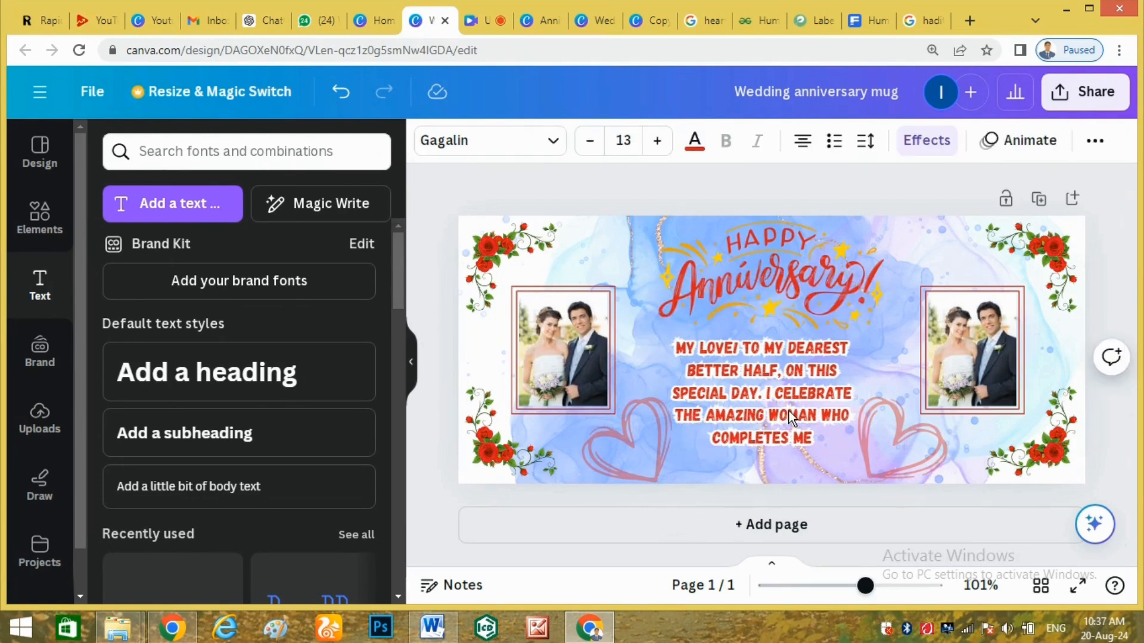
pyautogui.click(1106, 295)
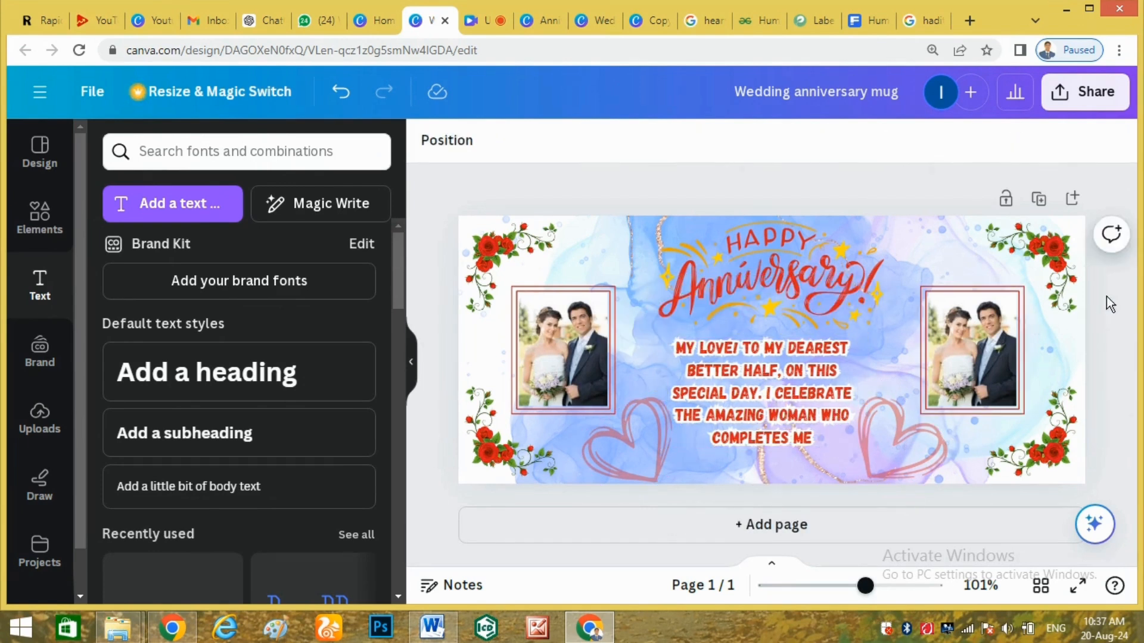
# Shift the Happy Anniversary lettering slightly to the left above the message.
pyautogui.click(812, 280)
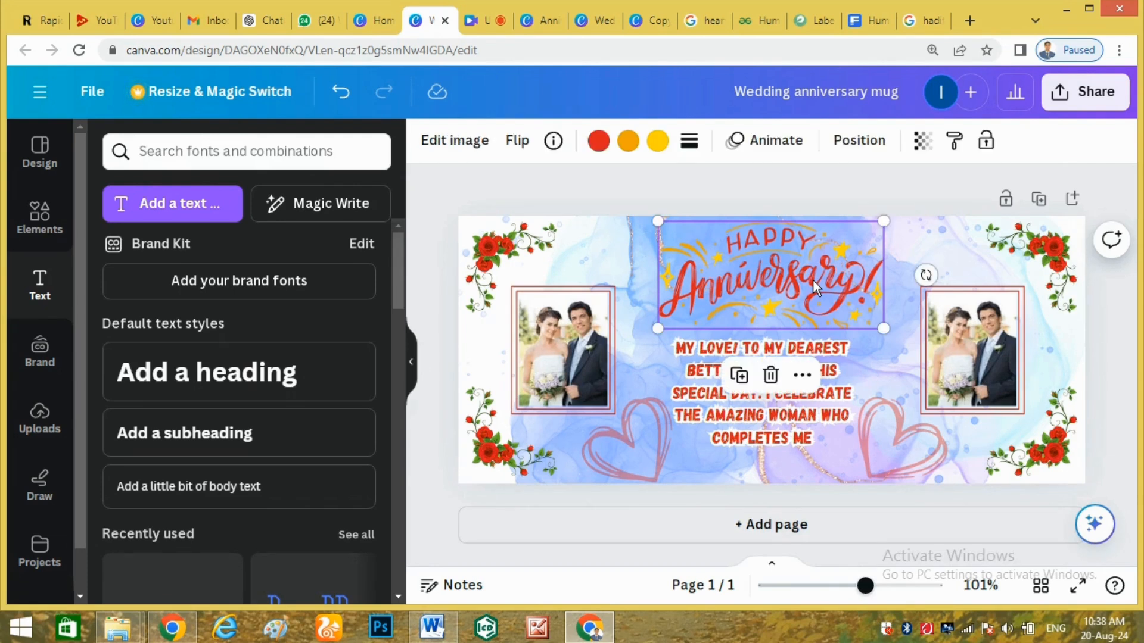
pyautogui.moveTo(812, 280); pyautogui.dragTo(808, 279)
pyautogui.click(1109, 331)
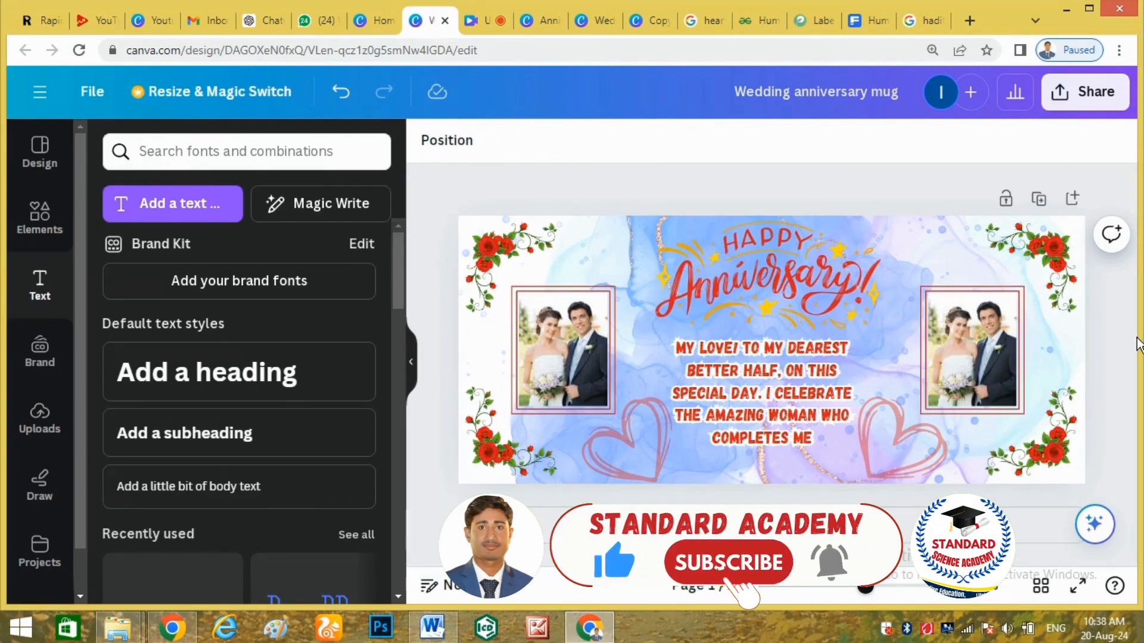
# Ungroup the right framed photo and flip its couple picture horizontally so it mirrors the left one.
pyautogui.click(994, 359)
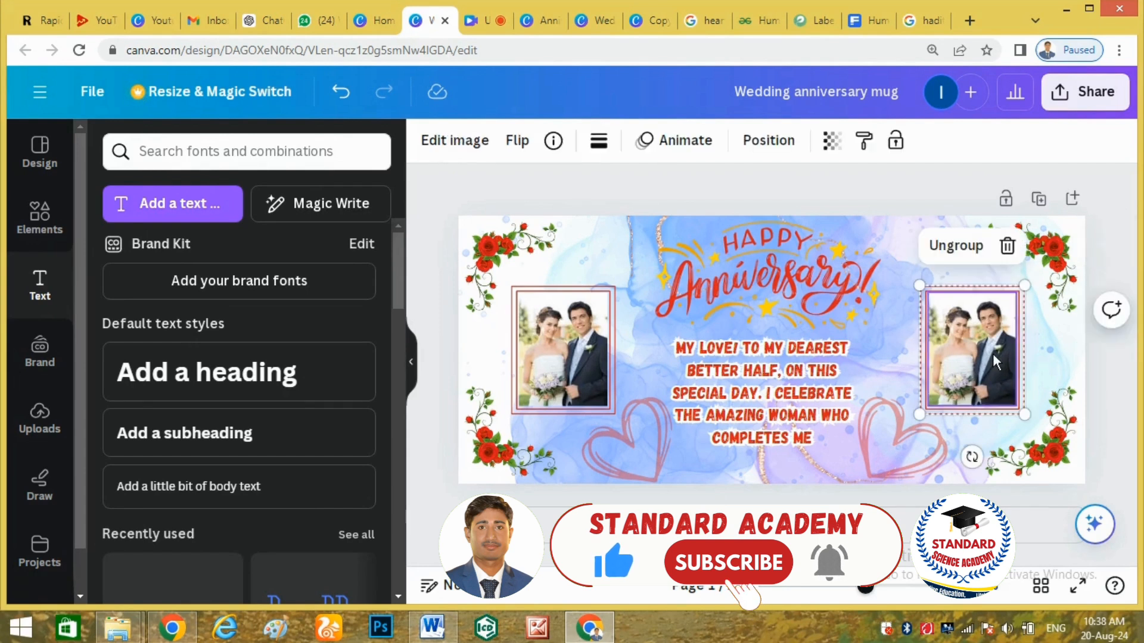
pyautogui.click(956, 245)
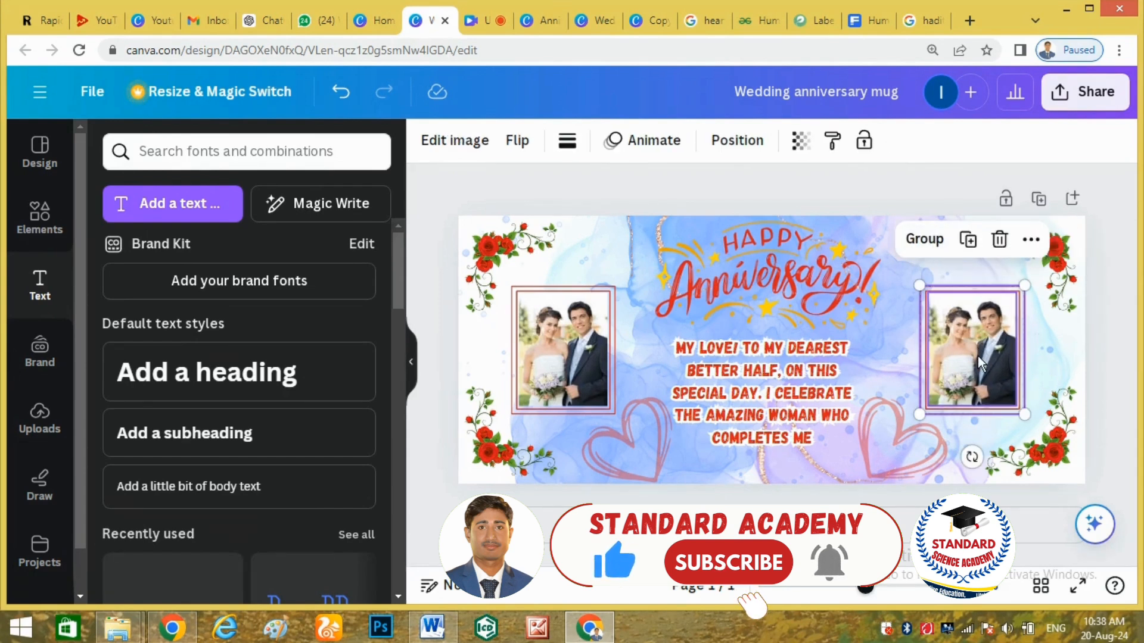
pyautogui.click(1099, 353)
pyautogui.click(979, 344)
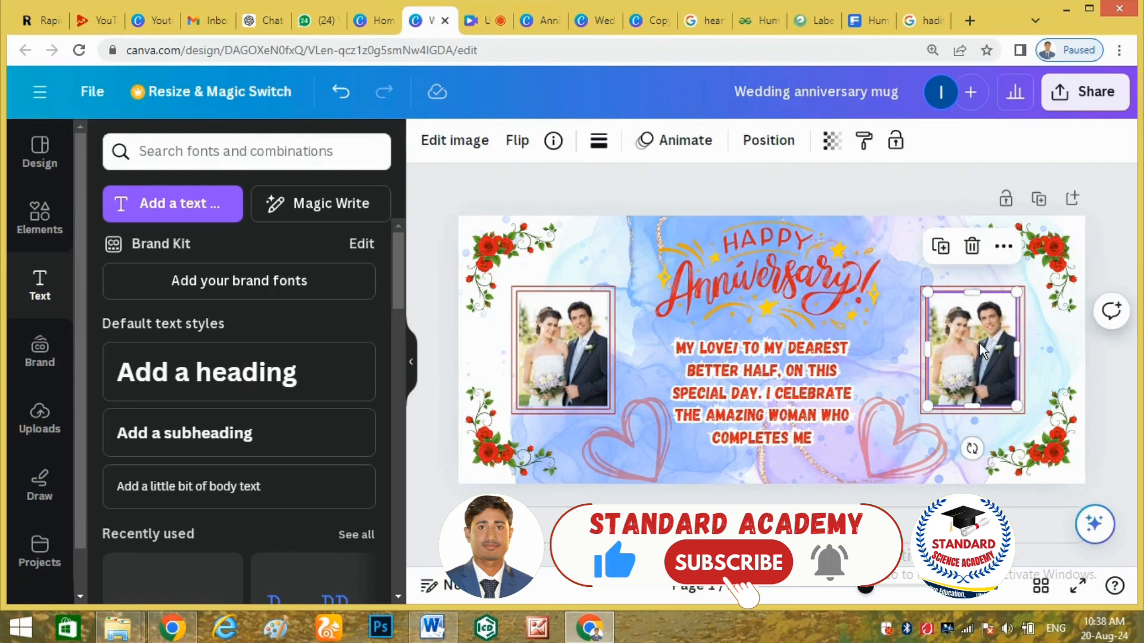
pyautogui.click(517, 140)
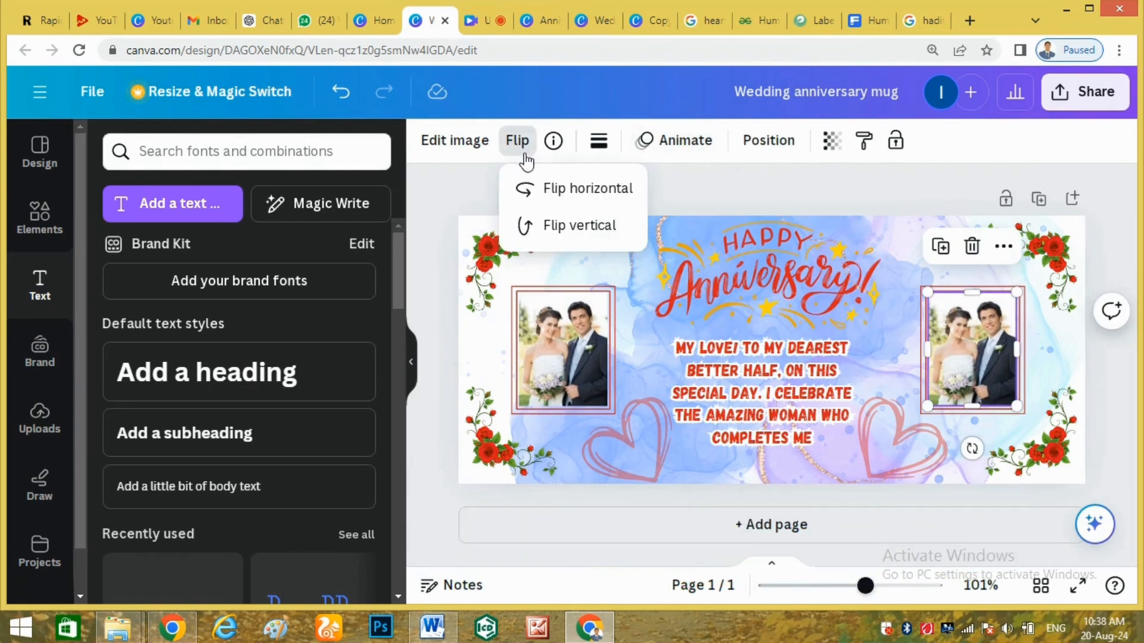
pyautogui.click(563, 189)
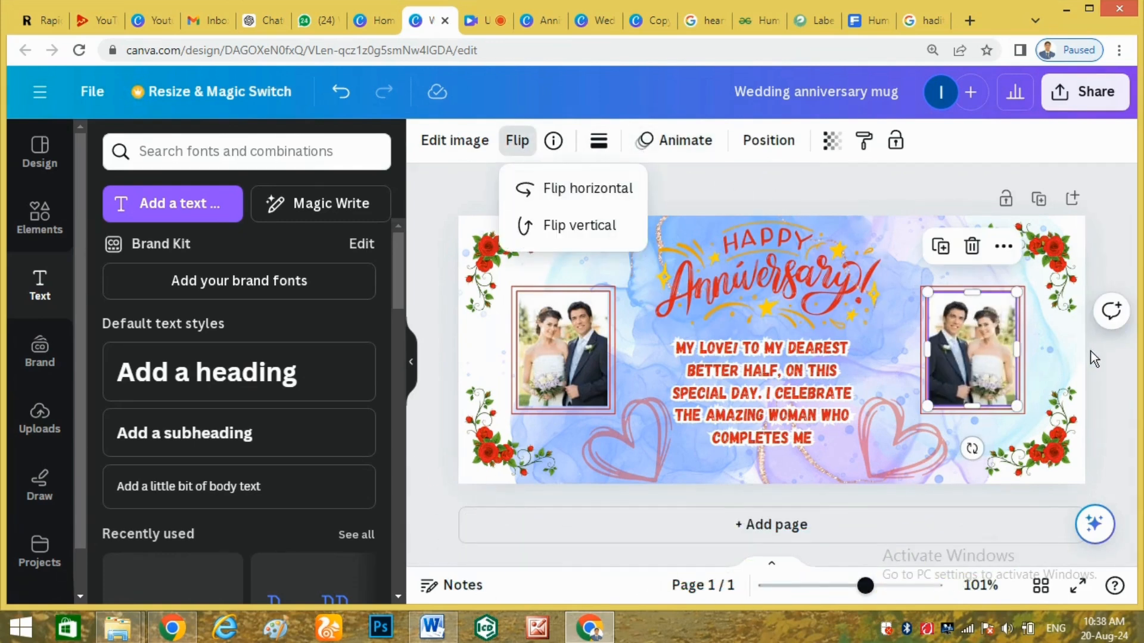
pyautogui.click(1106, 359)
pyautogui.click(966, 196)
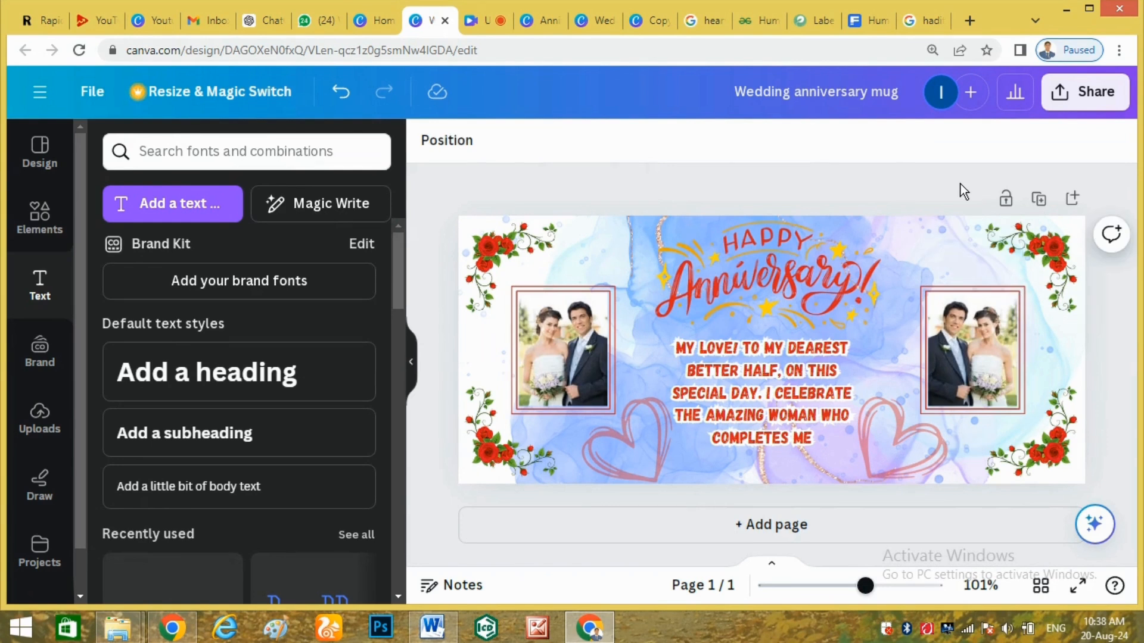
# Download the design as a PNG at size 1.5 (3,000 × 1,286 px) with a transparent background.
pyautogui.click(1081, 92)
pyautogui.scroll(-3, 931, 274)
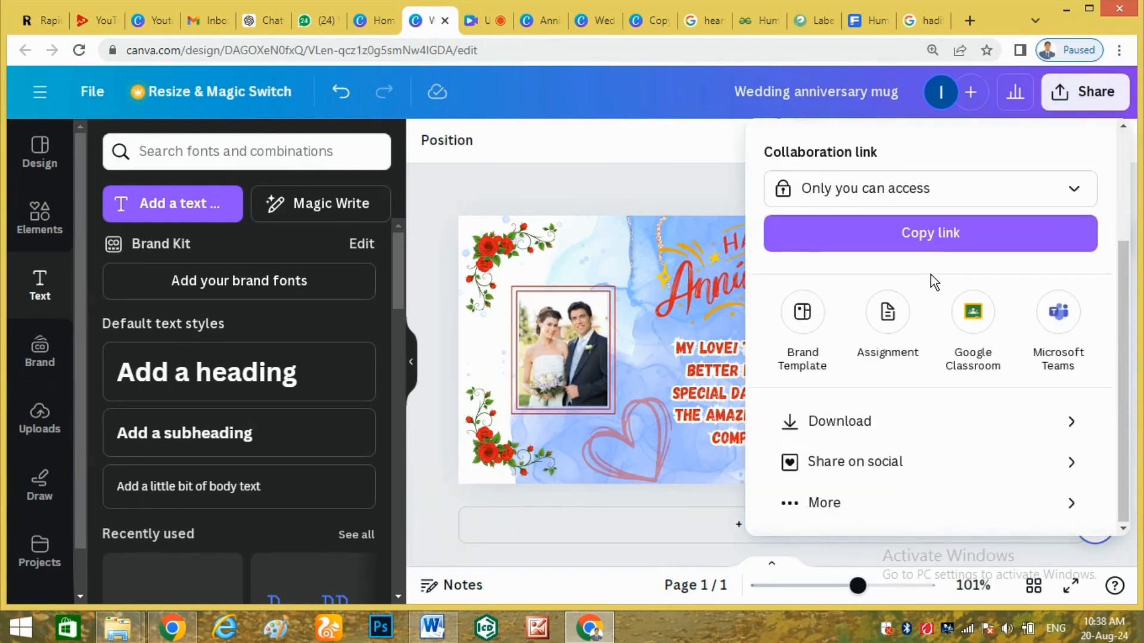
pyautogui.click(882, 421)
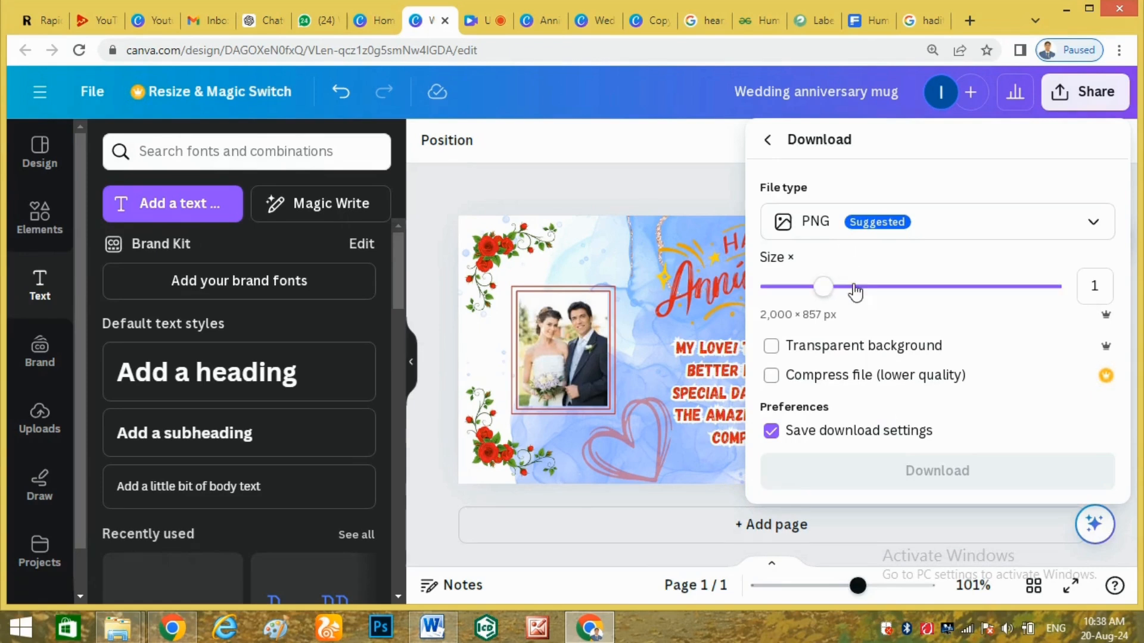
pyautogui.click(895, 288)
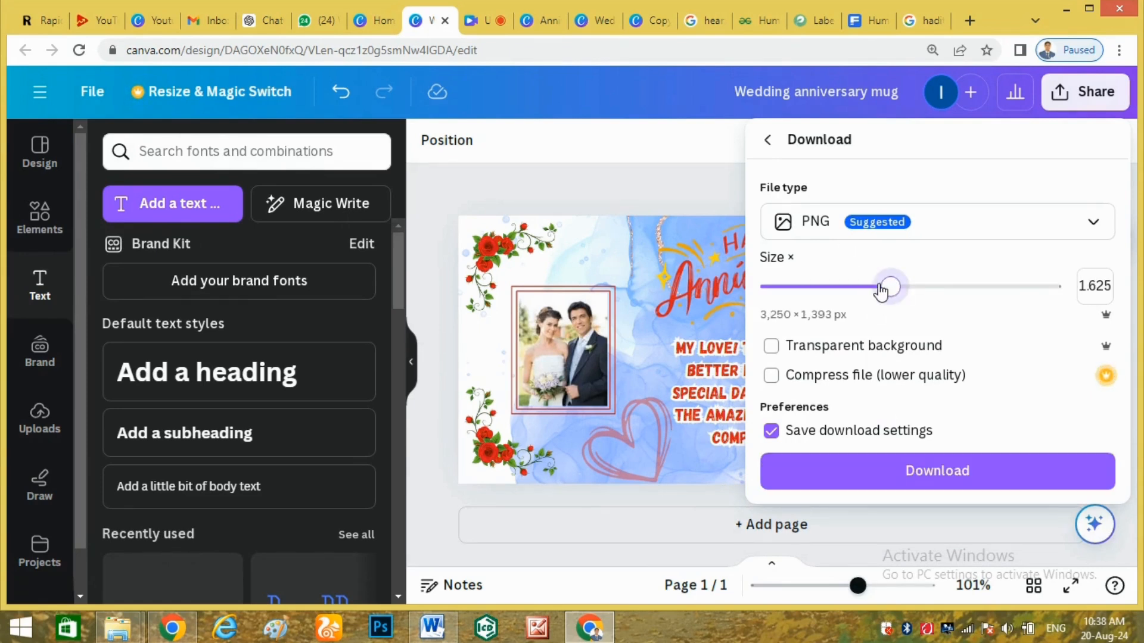
pyautogui.moveTo(882, 292); pyautogui.dragTo(877, 291)
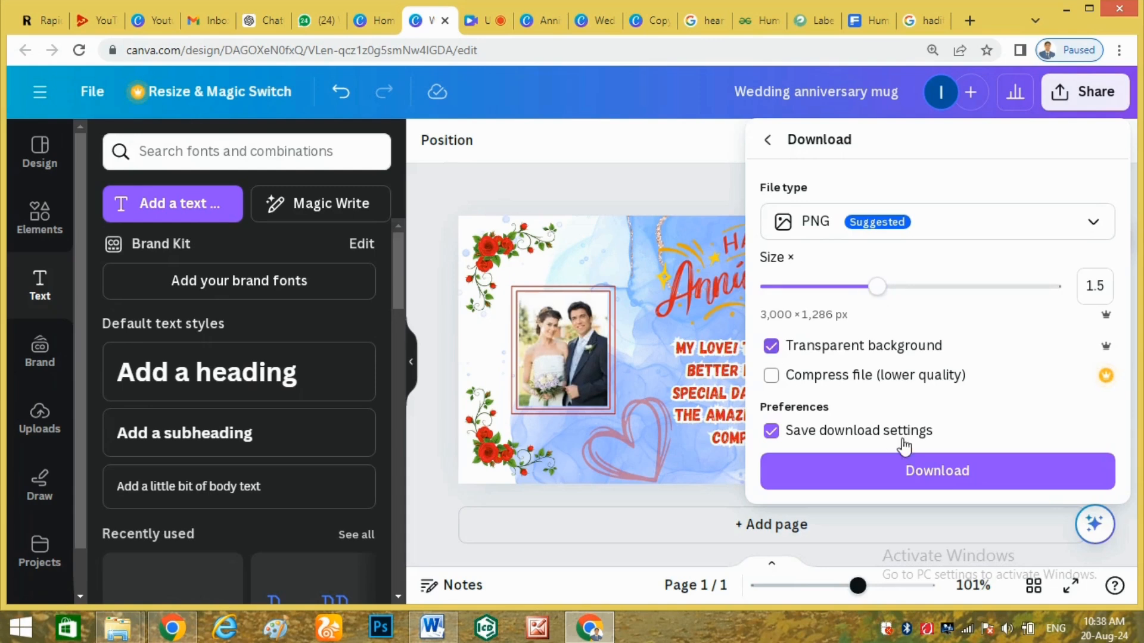
pyautogui.click(925, 461)
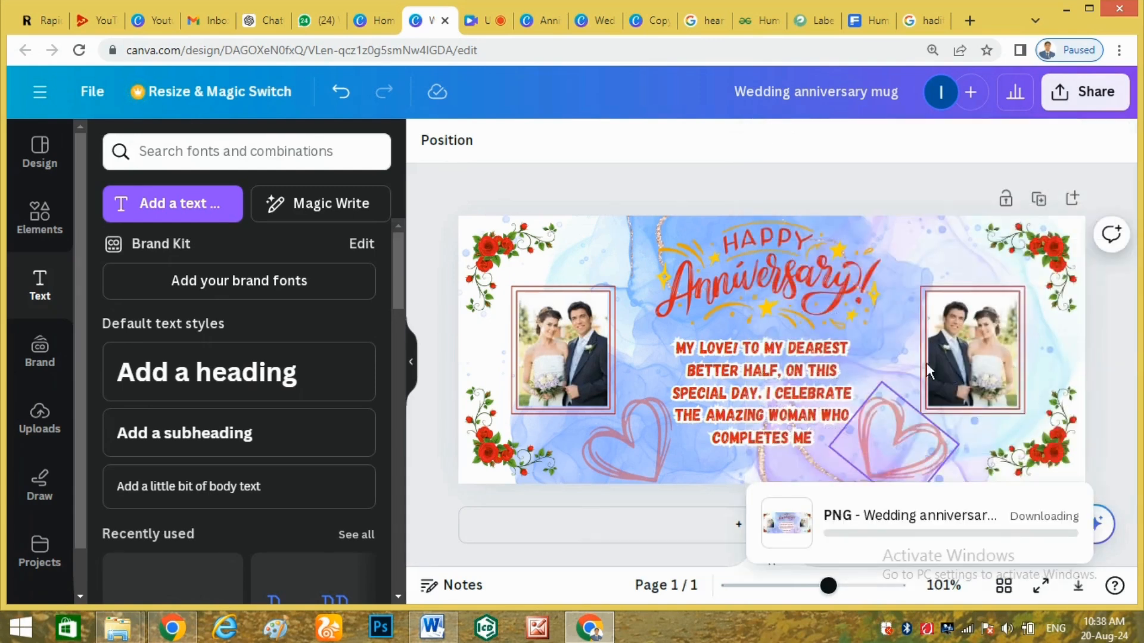